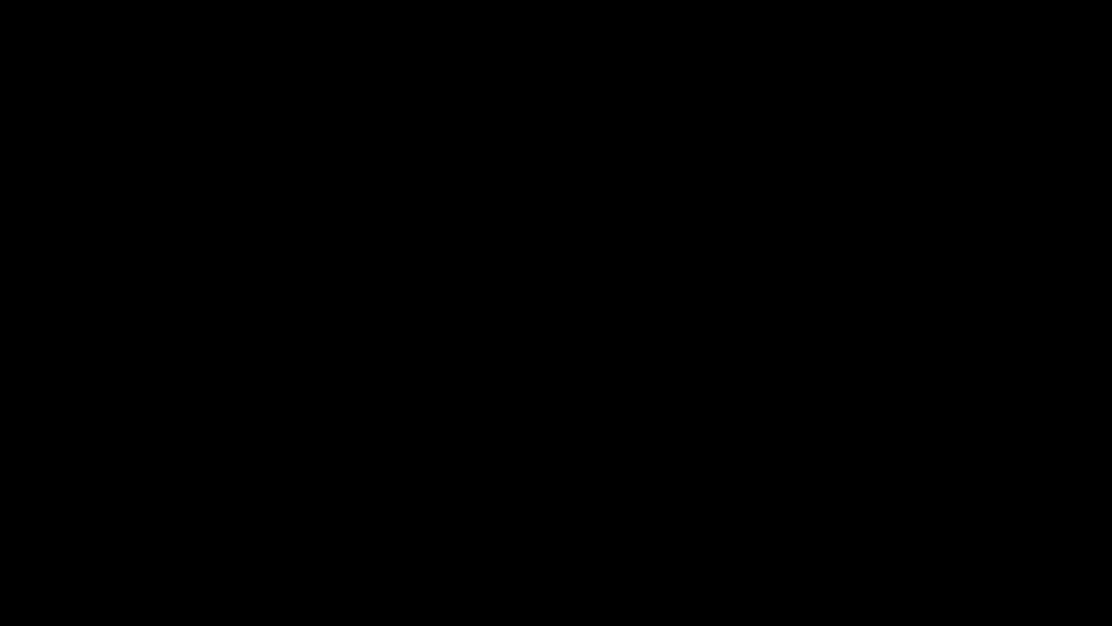
Sketch a small circle at the end of the straight sketch line.
{"action": "scroll", "coordinate": [221, 303], "scroll_direction": "up", "scroll_amount": 5}
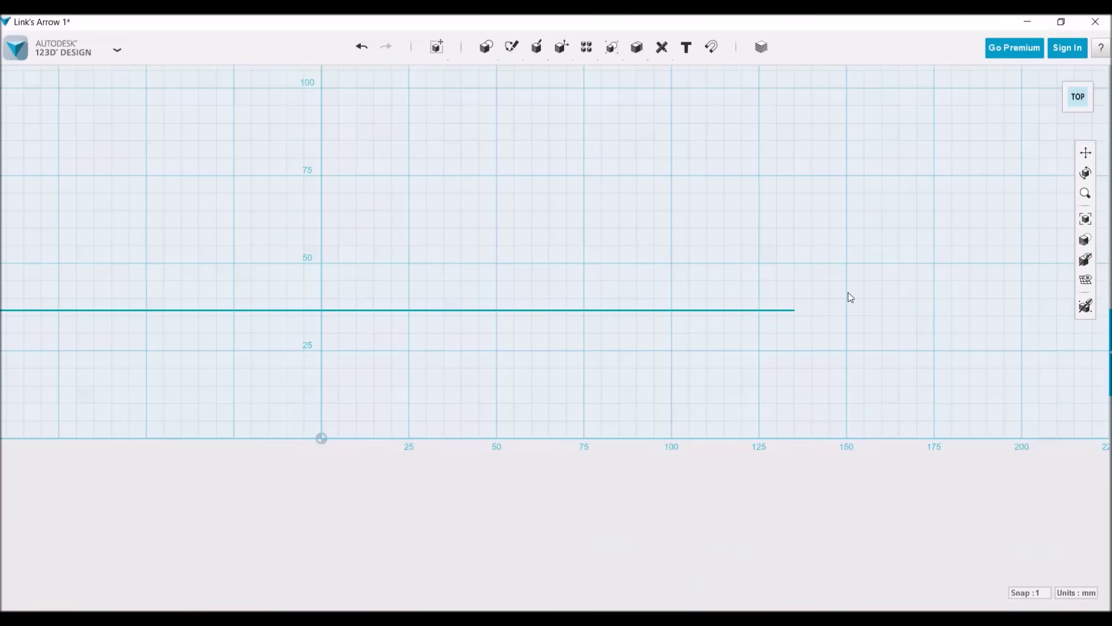
{"action": "left_click", "coordinate": [531, 74]}
{"action": "scroll", "coordinate": [794, 312], "scroll_direction": "up", "scroll_amount": 2}
{"action": "scroll", "coordinate": [793, 311], "scroll_direction": "up", "scroll_amount": 2}
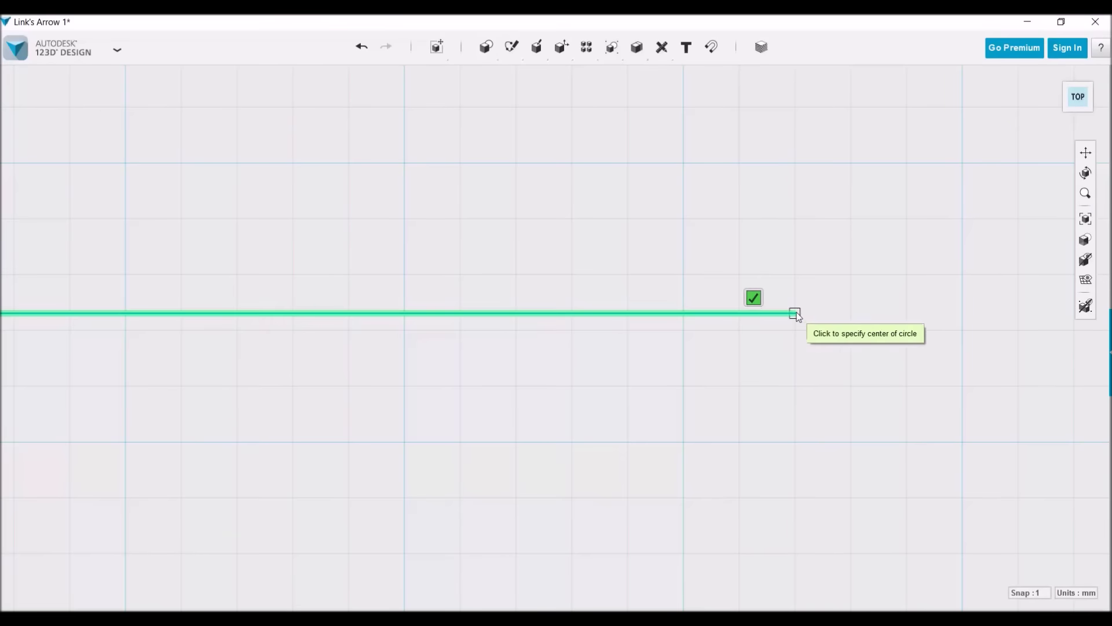
{"action": "key", "text": "Escape"}
{"action": "scroll", "coordinate": [795, 314], "scroll_direction": "down", "scroll_amount": 1}
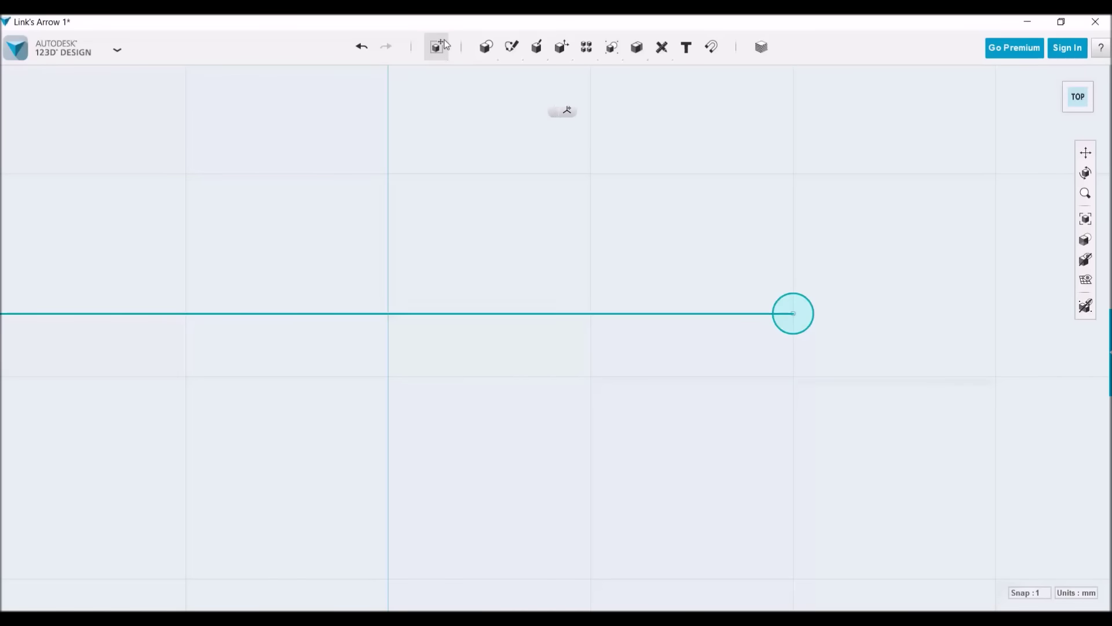
Sweep the circle along the line into a long round rod, viewed from the top.
{"action": "right_click_drag", "start_coordinate": [818, 383], "coordinate": [533, 108]}
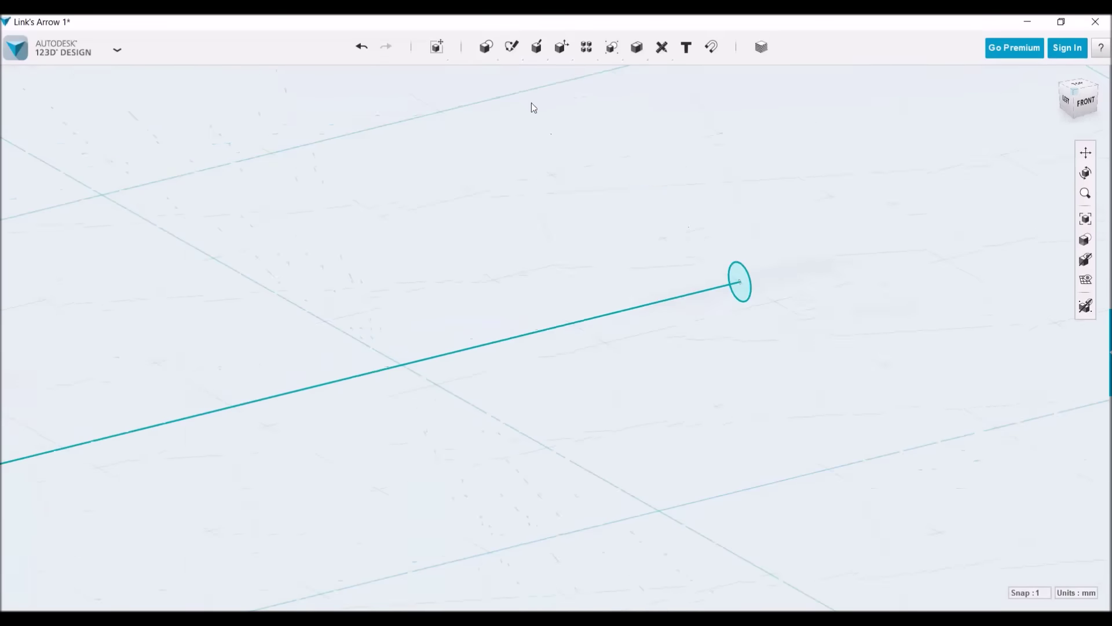
{"action": "left_click", "coordinate": [737, 277]}
{"action": "key", "text": "Escape"}
{"action": "left_click", "coordinate": [605, 110]}
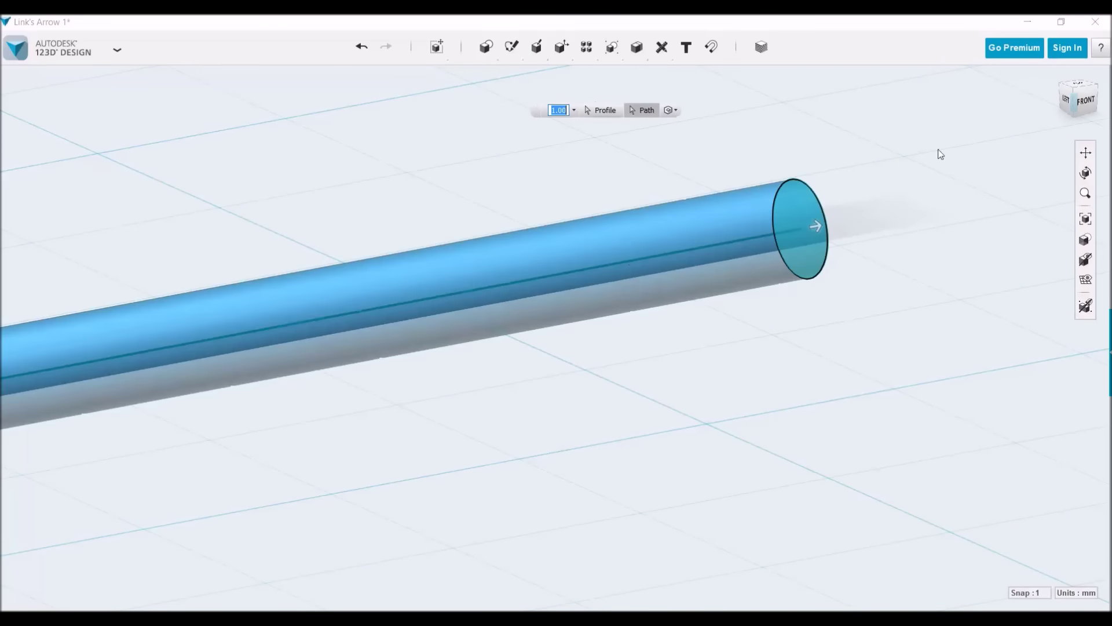
{"action": "key", "text": "Escape"}
{"action": "left_click", "coordinate": [537, 46]}
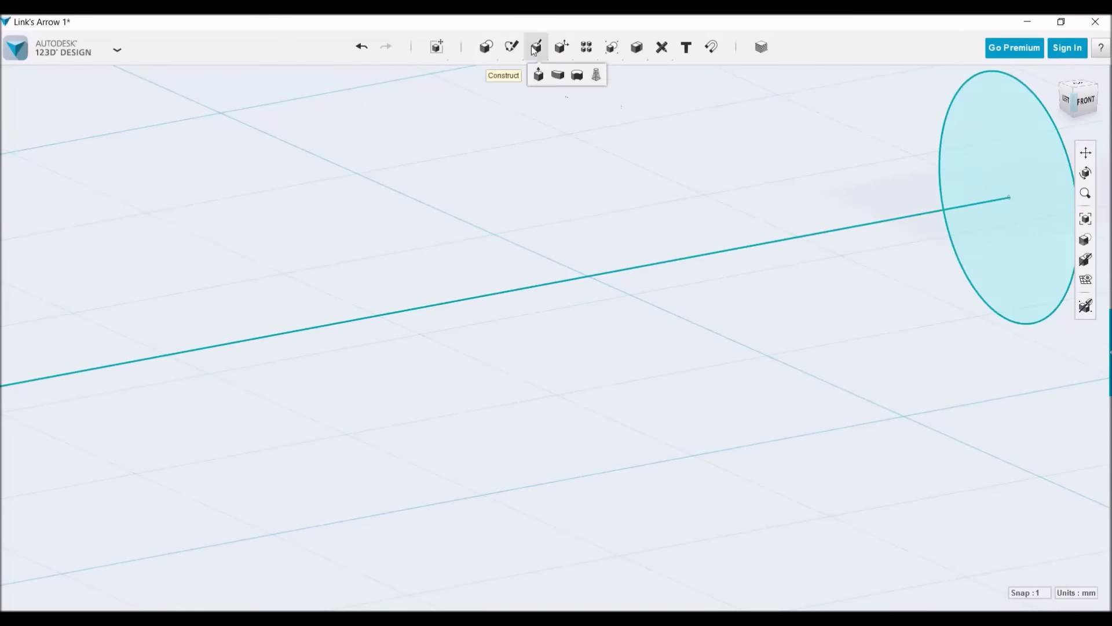
{"action": "left_click", "coordinate": [561, 71]}
{"action": "left_click", "coordinate": [1081, 91]}
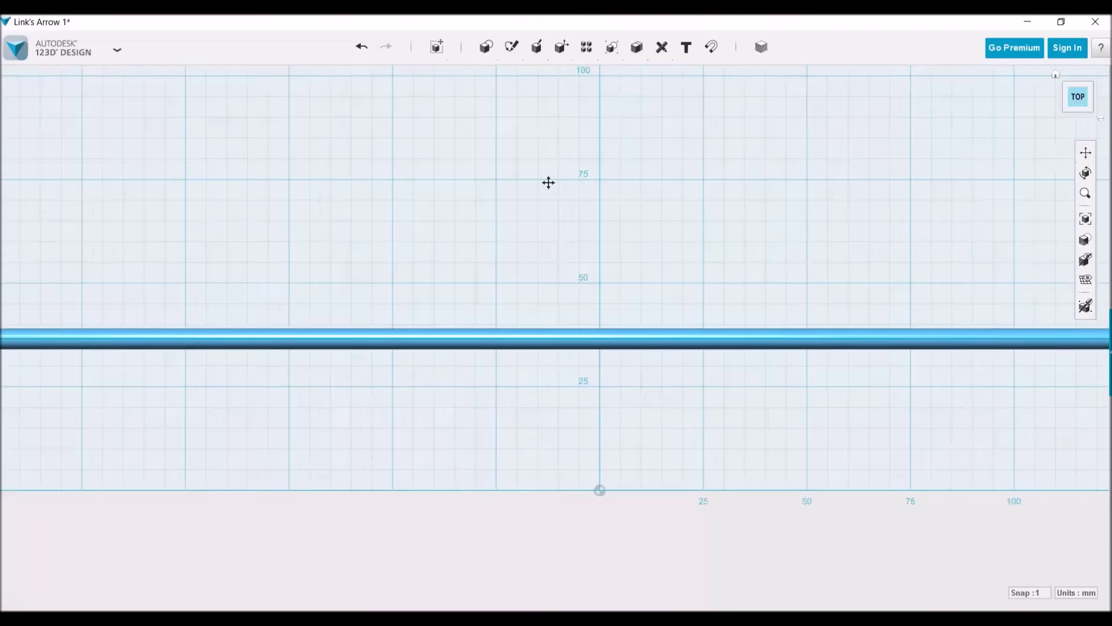
Draw a thin, slanted closed polyline fin outline touching the rod.
{"action": "scroll", "coordinate": [325, 309], "scroll_direction": "up", "scroll_amount": 5}
{"action": "scroll", "coordinate": [371, 313], "scroll_direction": "down", "scroll_amount": 3}
{"action": "left_click", "coordinate": [371, 312]}
{"action": "scroll", "coordinate": [329, 243], "scroll_direction": "up", "scroll_amount": 3}
{"action": "left_click", "coordinate": [317, 244]}
{"action": "double_click", "coordinate": [367, 273]}
{"action": "scroll", "coordinate": [479, 422], "scroll_direction": "down", "scroll_amount": 1}
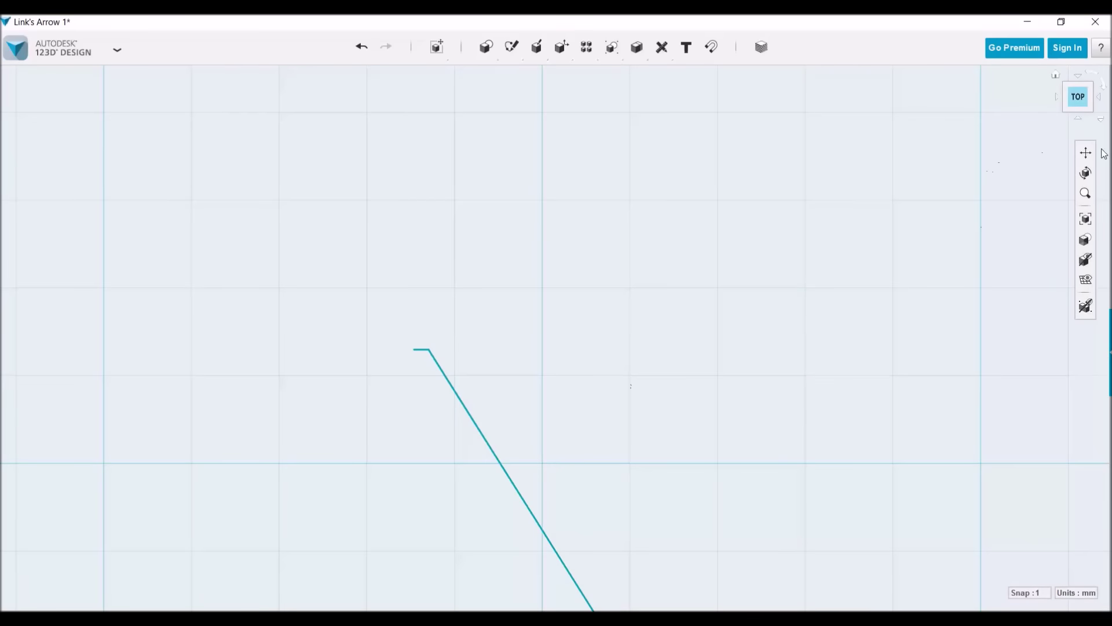
{"action": "left_click", "coordinate": [658, 74]}
{"action": "left_click", "coordinate": [397, 164]}
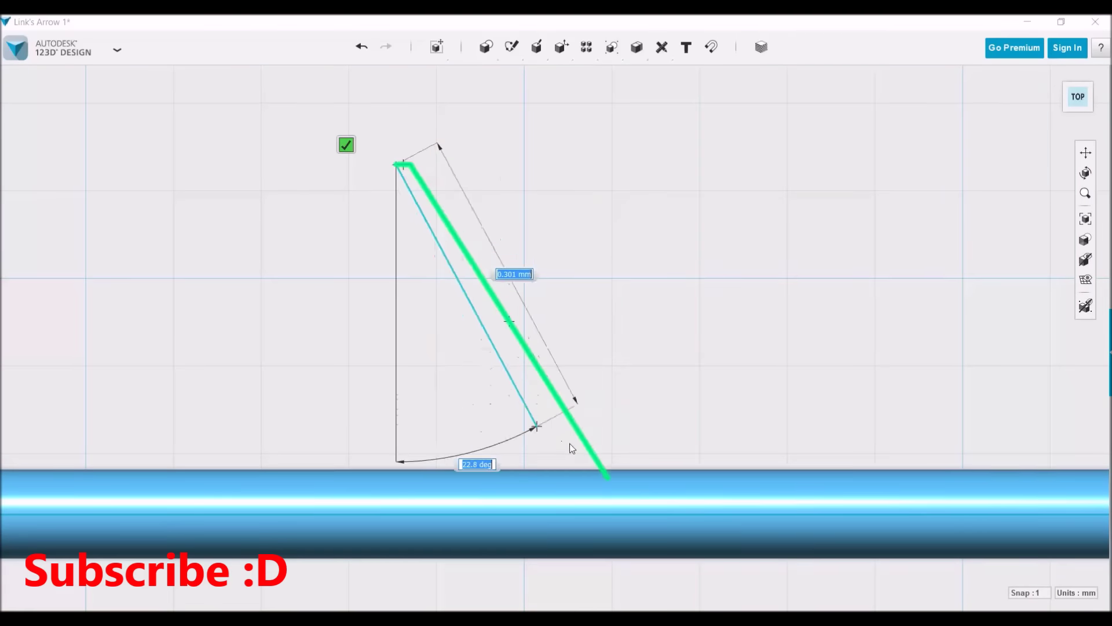
{"action": "left_click", "coordinate": [599, 480]}
{"action": "scroll", "coordinate": [591, 256], "scroll_direction": "down", "scroll_amount": 4}
{"action": "scroll", "coordinate": [536, 283], "scroll_direction": "up", "scroll_amount": 2}
Extrude the fin outline into a thin solid fin.
{"action": "mouse_move", "coordinate": [520, 277]}
{"action": "right_mouse_down"}
{"action": "mouse_move", "coordinate": [621, 226]}
{"action": "mouse_move", "coordinate": [523, 208]}
{"action": "right_mouse_up"}
{"action": "left_click", "coordinate": [524, 263]}
{"action": "right_click_drag", "start_coordinate": [524, 263], "coordinate": [637, 348]}
{"action": "left_click", "coordinate": [689, 386]}
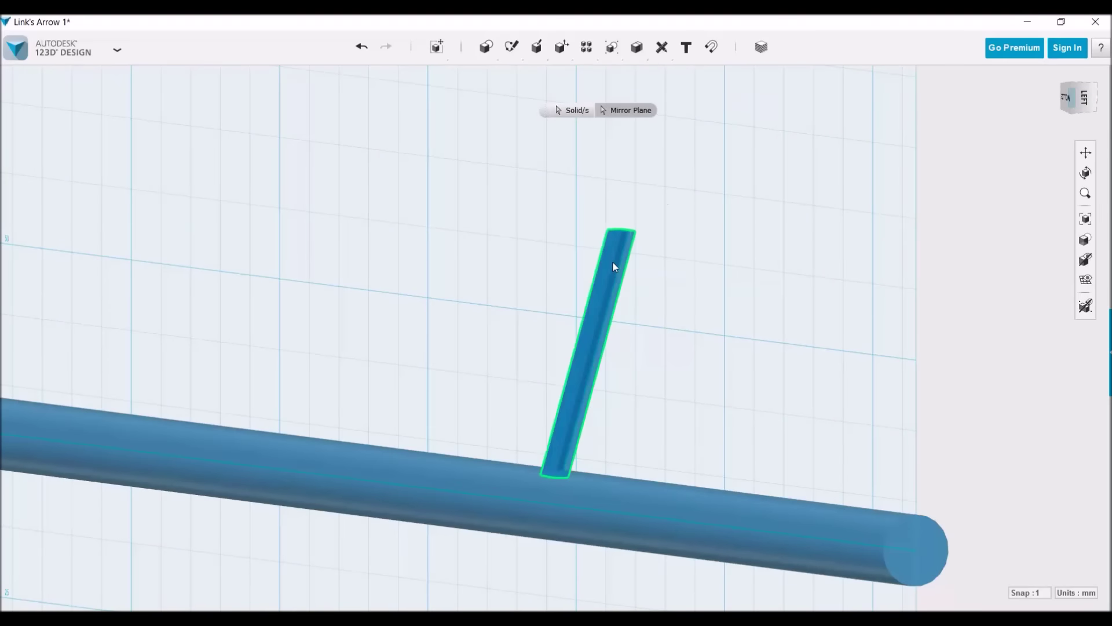
{"action": "left_click", "coordinate": [721, 356]}
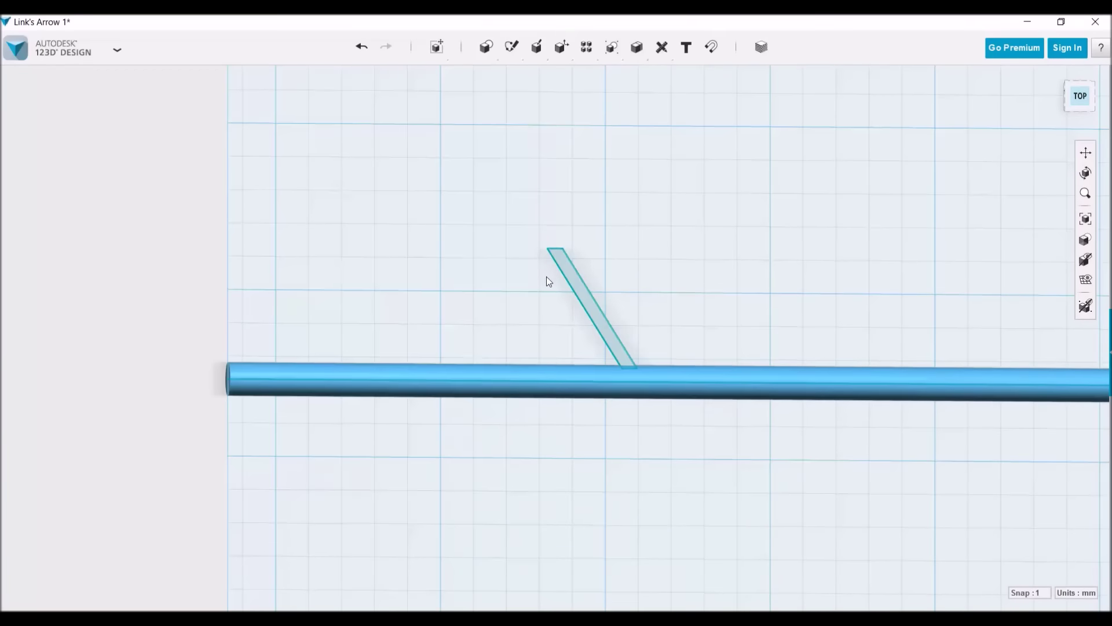
{"action": "left_click", "coordinate": [630, 77]}
{"action": "left_click", "coordinate": [583, 273]}
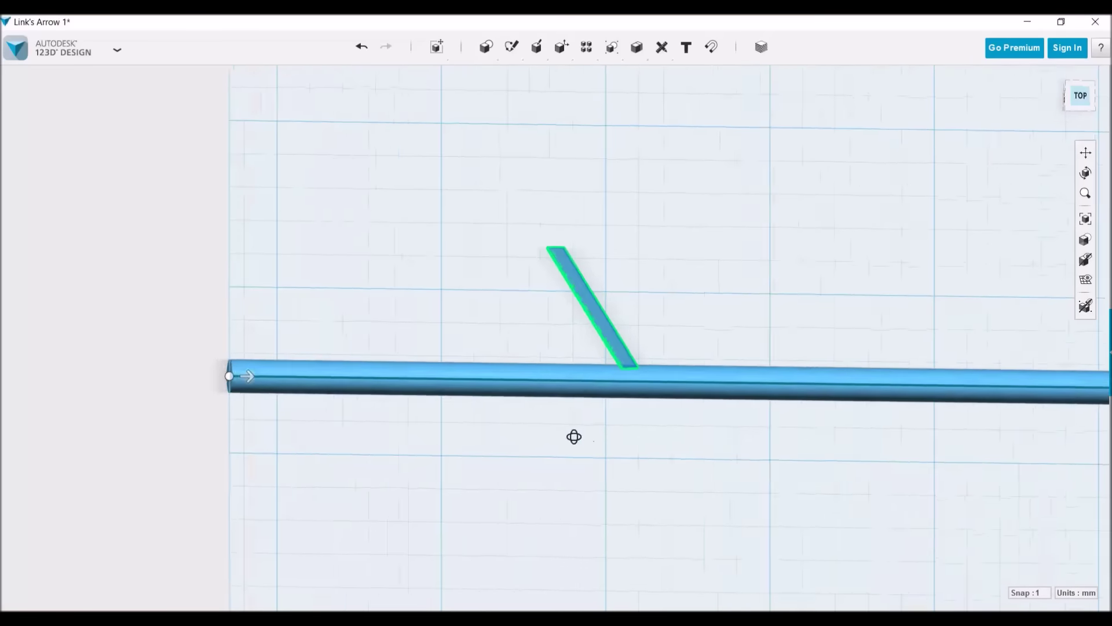
{"action": "left_click", "coordinate": [245, 377]}
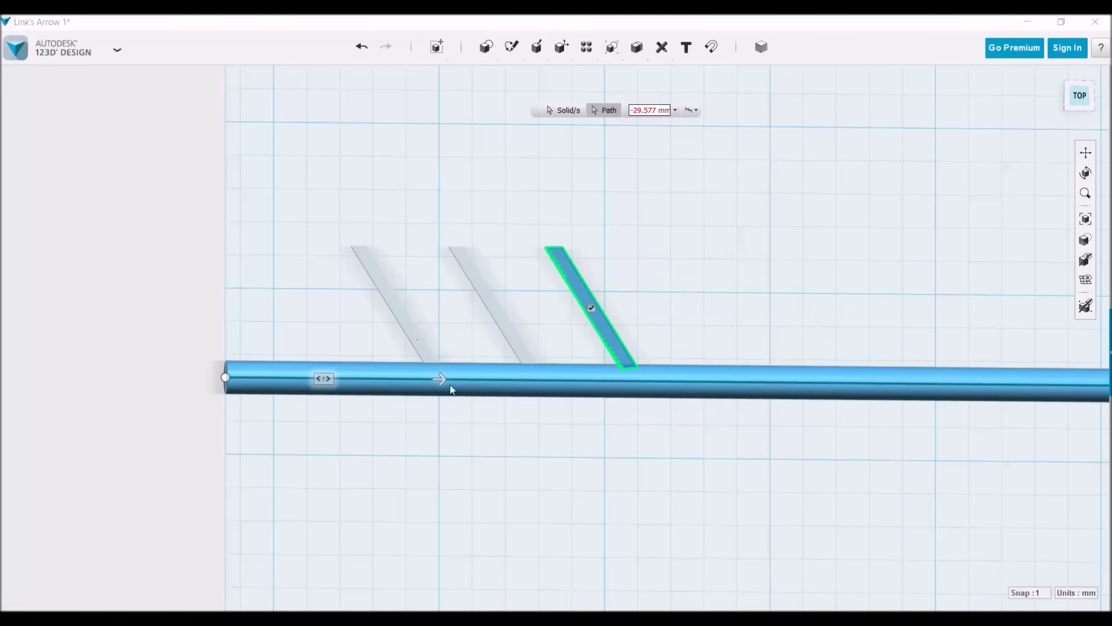
{"action": "left_click_drag", "start_coordinate": [504, 380], "coordinate": [333, 378]}
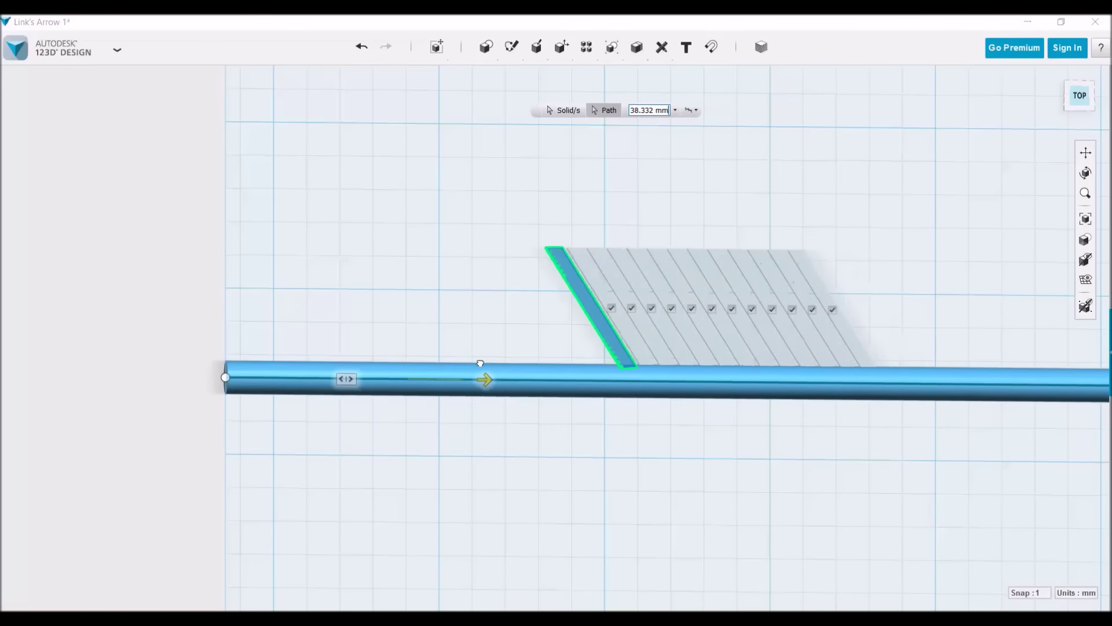
{"action": "type", "text": "-50.709"}
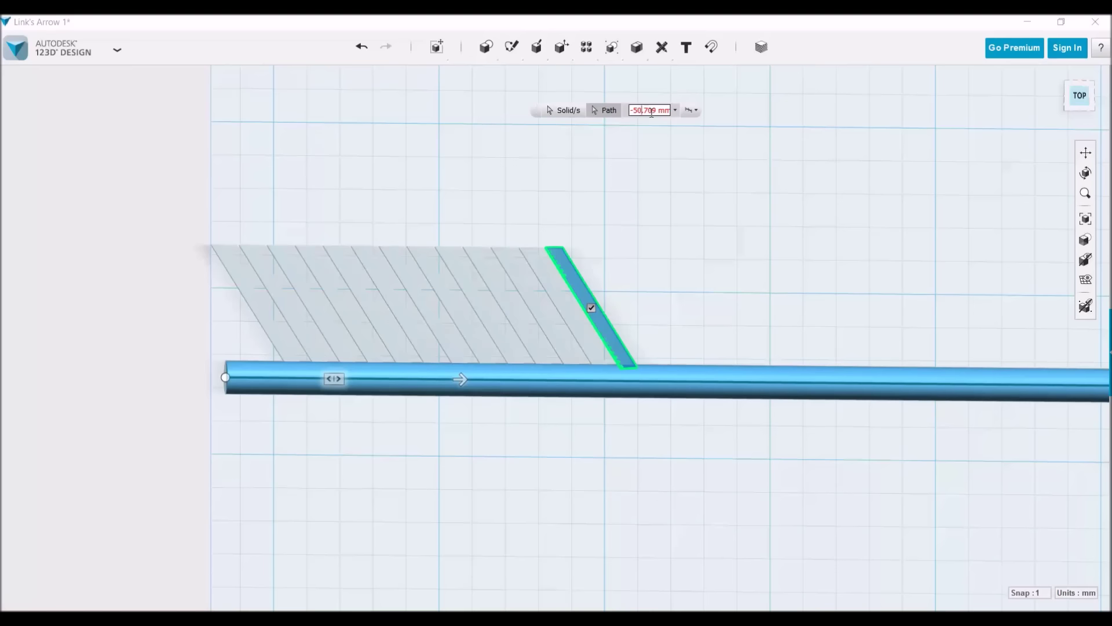
{"action": "type", "text": "16"}
{"action": "left_click_drag", "start_coordinate": [283, 388], "coordinate": [298, 388]}
{"action": "right_click_drag", "start_coordinate": [459, 464], "coordinate": [290, 368]}
{"action": "left_click", "coordinate": [418, 430]}
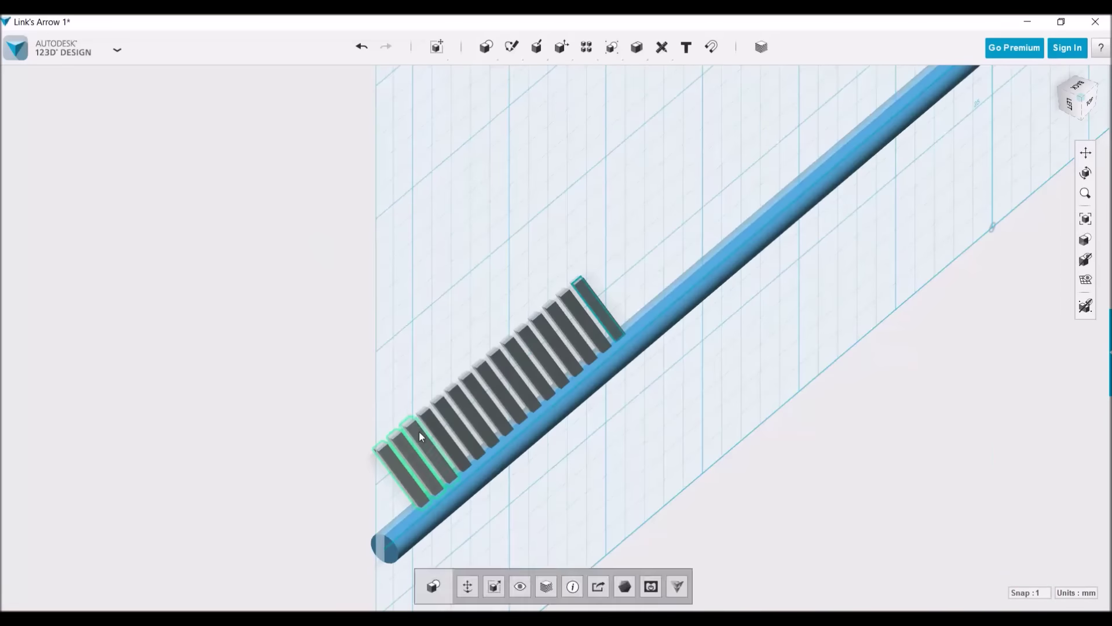
{"action": "key", "text": "m"}
{"action": "left_click", "coordinate": [717, 438]}
{"action": "right_click_drag", "start_coordinate": [889, 280], "coordinate": [789, 424]}
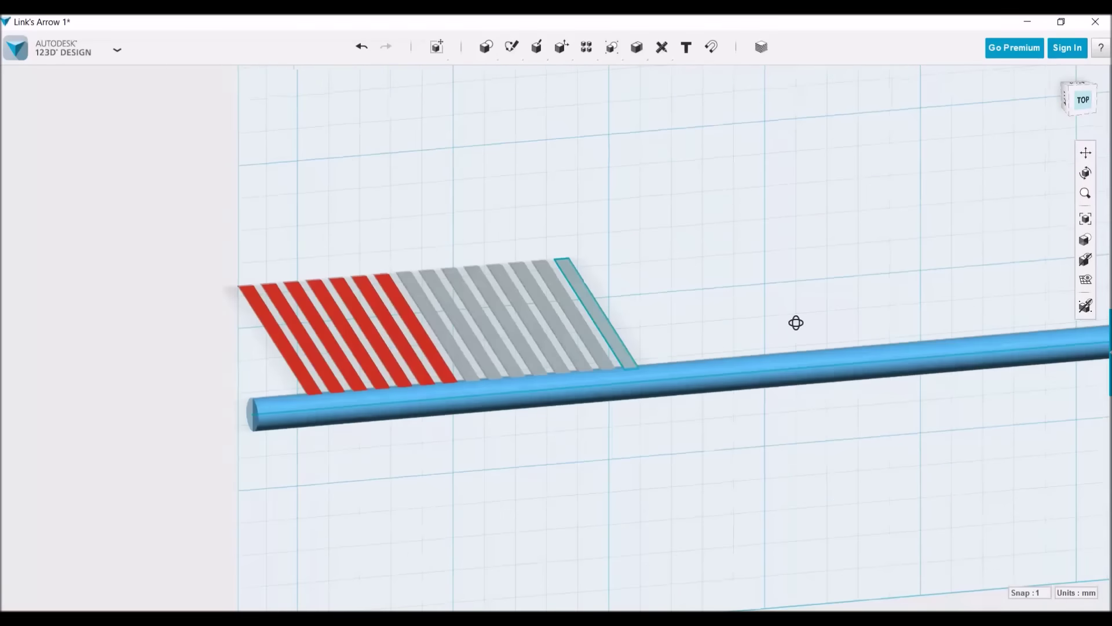
{"action": "key", "text": "m"}
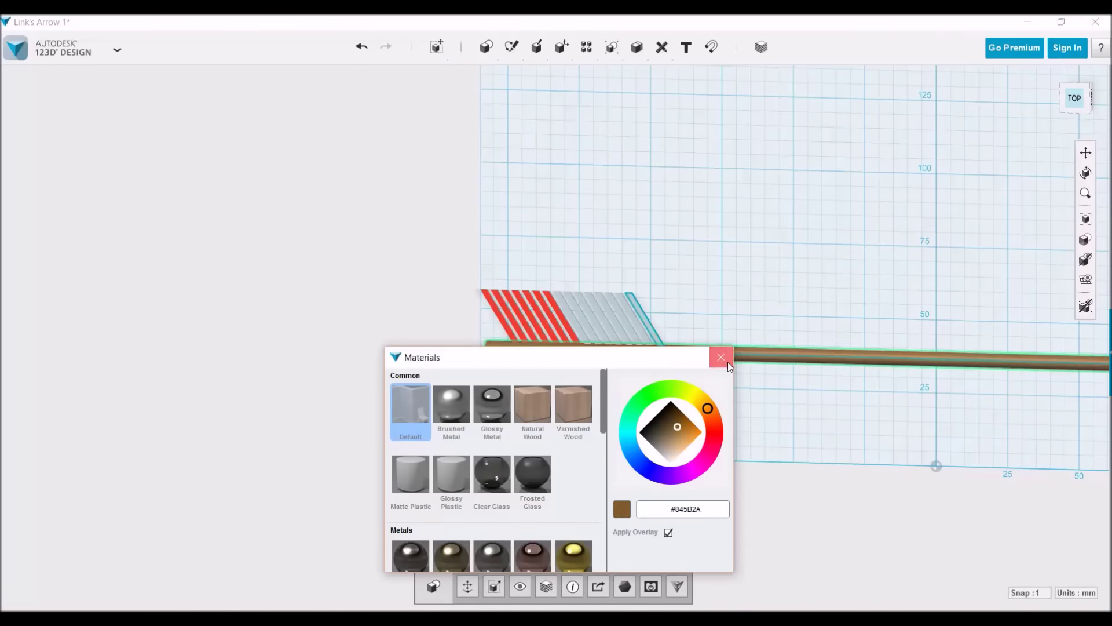
{"action": "left_click", "coordinate": [728, 363]}
{"action": "key", "text": "ctrl+z"}
{"action": "right_click_drag", "start_coordinate": [740, 323], "coordinate": [439, 76]}
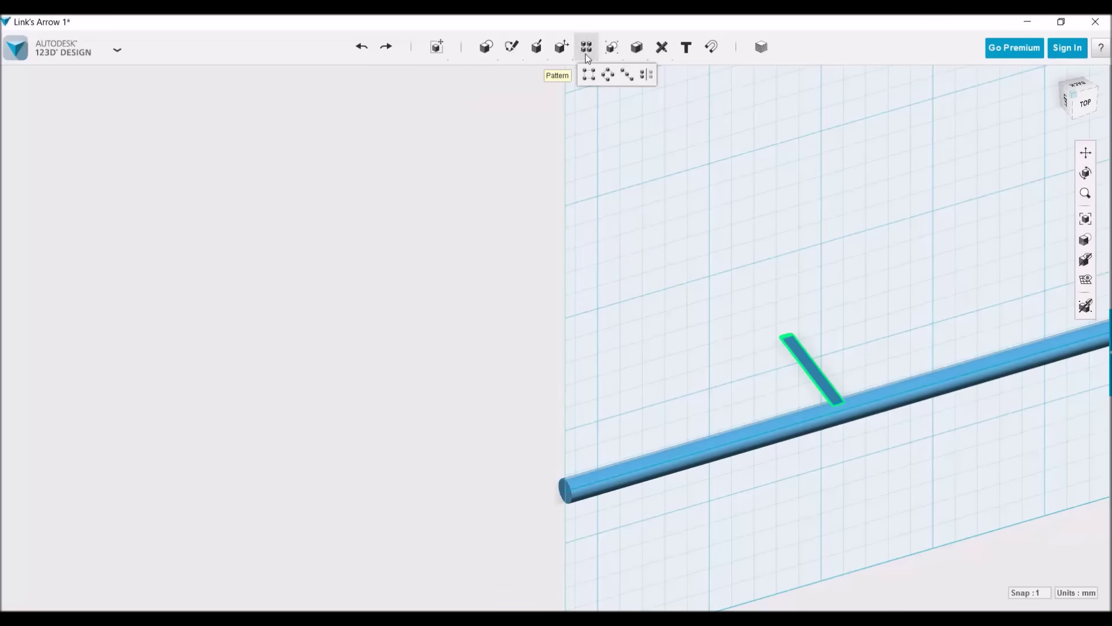
Path-pattern the fin along the rod into 17 copies.
{"action": "left_click", "coordinate": [626, 74]}
{"action": "left_click", "coordinate": [633, 477]}
{"action": "left_click", "coordinate": [357, 372]}
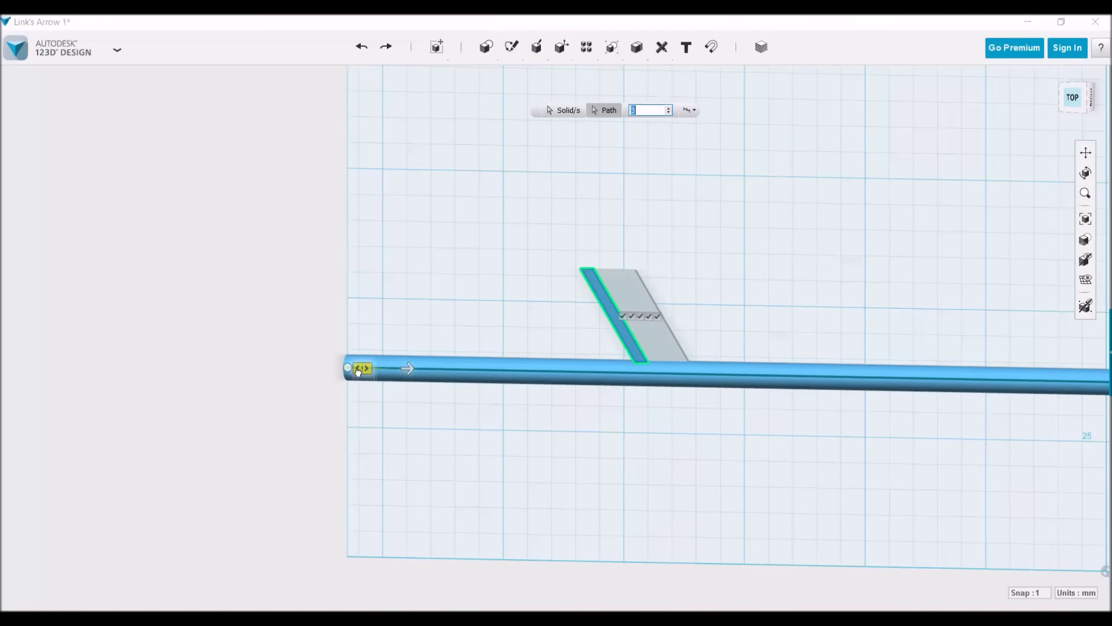
{"action": "left_click_drag", "start_coordinate": [357, 371], "coordinate": [593, 369]}
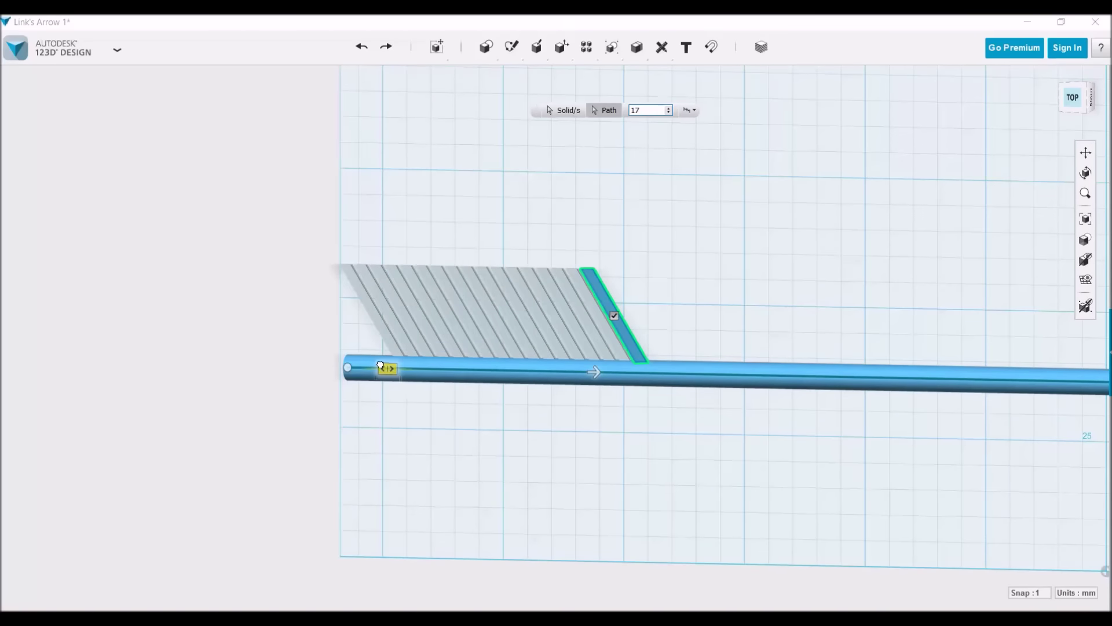
{"action": "left_click", "coordinate": [613, 316]}
Colour the leftmost group of fins red and the rod brown.
{"action": "left_click_drag", "start_coordinate": [310, 216], "coordinate": [475, 327]}
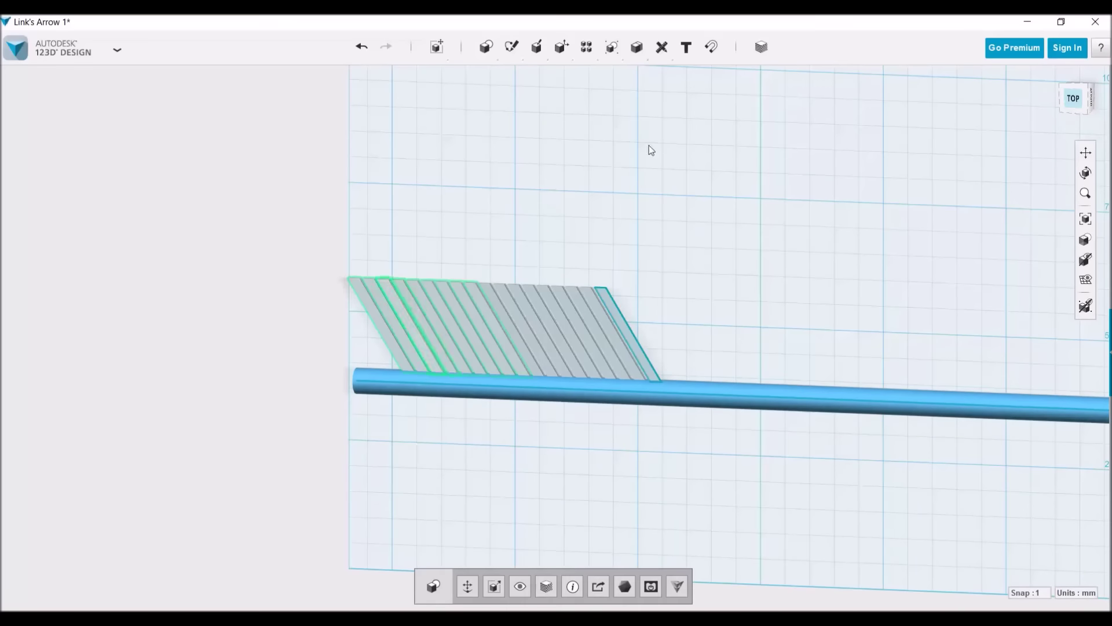
{"action": "key", "text": "m"}
{"action": "left_click", "coordinate": [704, 434]}
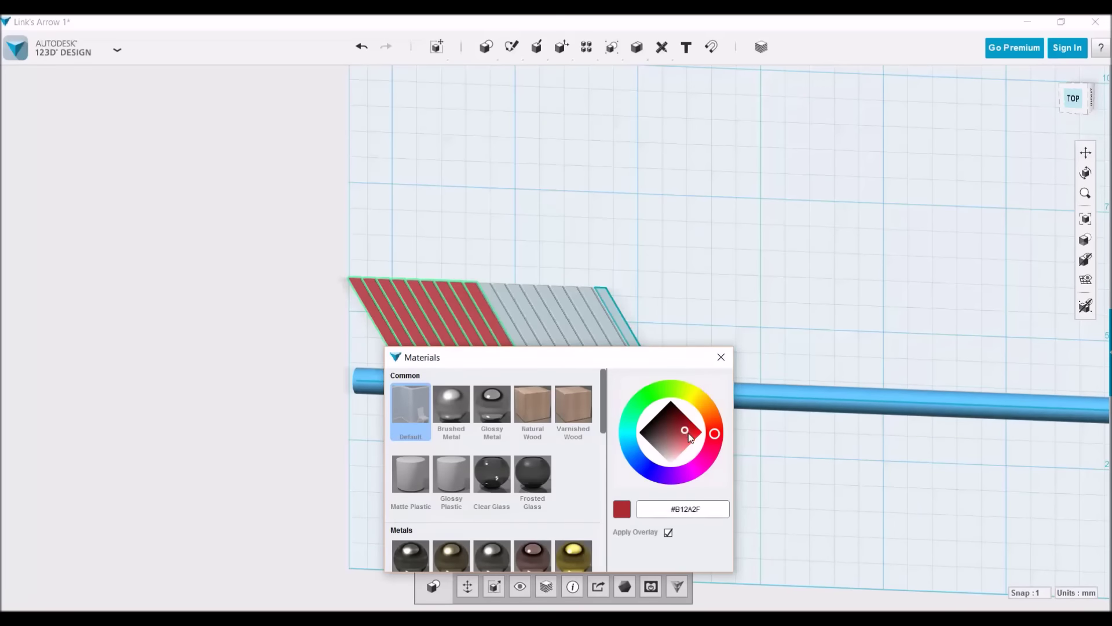
{"action": "left_click", "coordinate": [703, 302]}
{"action": "left_click", "coordinate": [713, 351]}
{"action": "key", "text": "m"}
{"action": "left_click", "coordinate": [713, 405]}
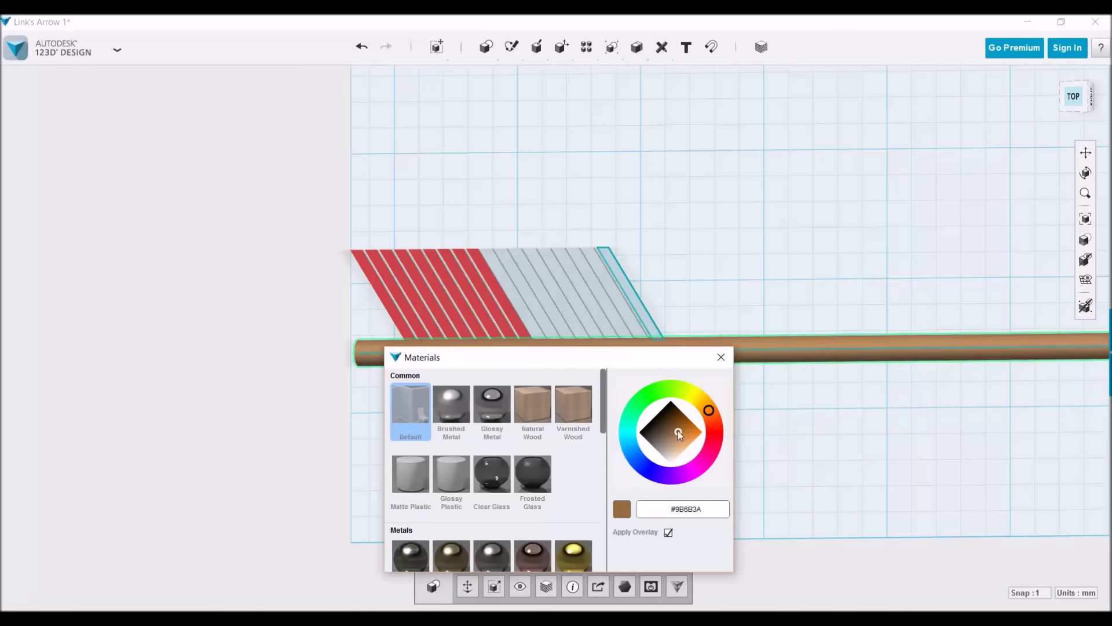
{"action": "right_click_drag", "start_coordinate": [677, 431], "coordinate": [769, 281]}
{"action": "left_click_drag", "start_coordinate": [872, 282], "coordinate": [482, 315]}
Circular-pattern the fin into three copies around the shaft-end axis and save to the computer.
{"action": "left_click", "coordinate": [604, 110]}
{"action": "left_click", "coordinate": [695, 385]}
{"action": "mouse_move", "coordinate": [752, 347]}
{"action": "right_mouse_down"}
{"action": "mouse_move", "coordinate": [898, 439]}
{"action": "mouse_move", "coordinate": [757, 276]}
{"action": "right_mouse_up"}
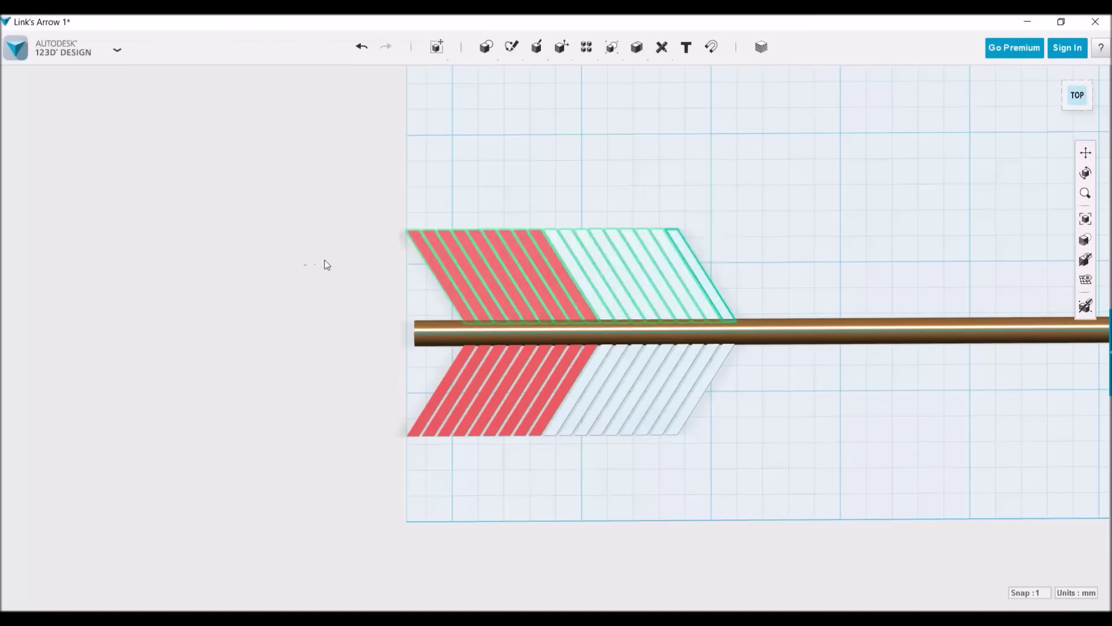
{"action": "right_click_drag", "start_coordinate": [300, 260], "coordinate": [405, 232]}
{"action": "left_click", "coordinate": [608, 74]}
{"action": "left_click", "coordinate": [586, 397]}
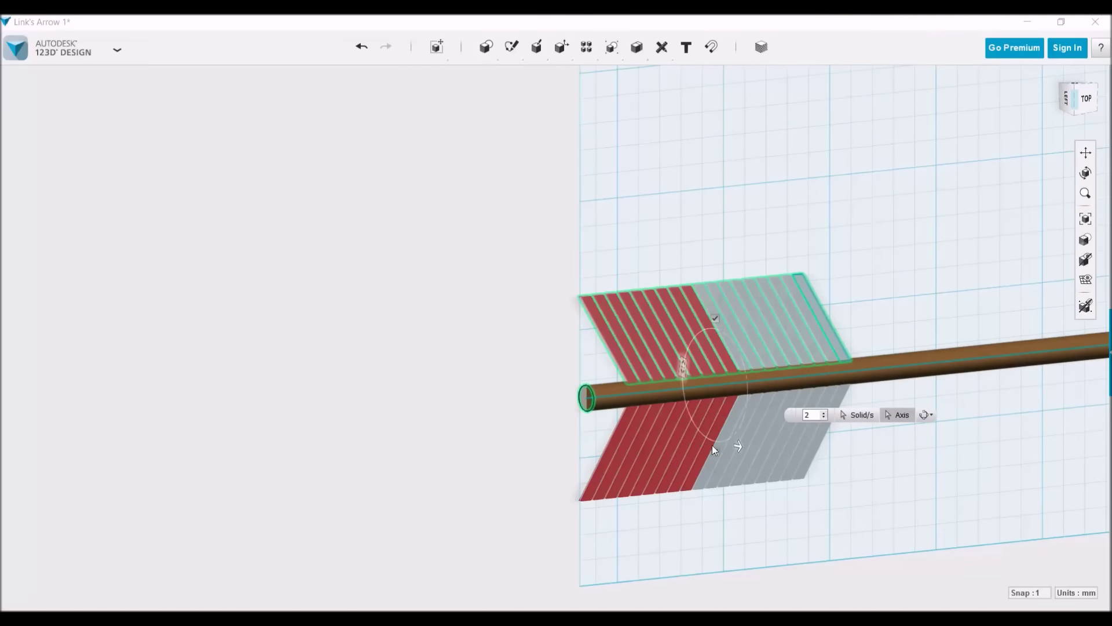
{"action": "key", "text": "ctrl+z"}
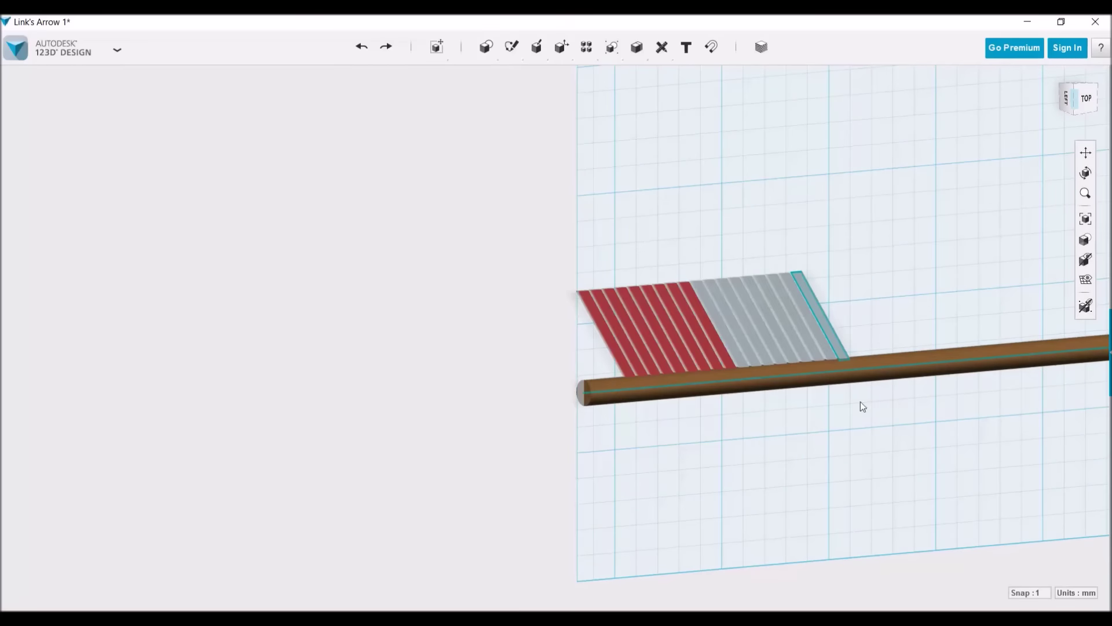
{"action": "left_click", "coordinate": [605, 78]}
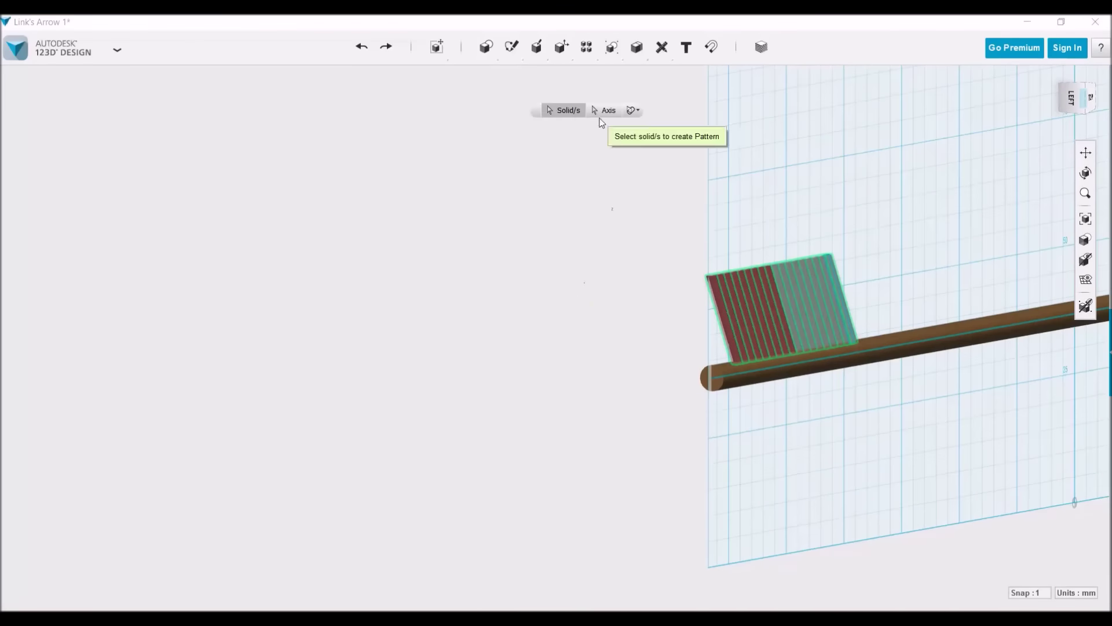
{"action": "left_click", "coordinate": [712, 378]}
{"action": "key", "text": "Return"}
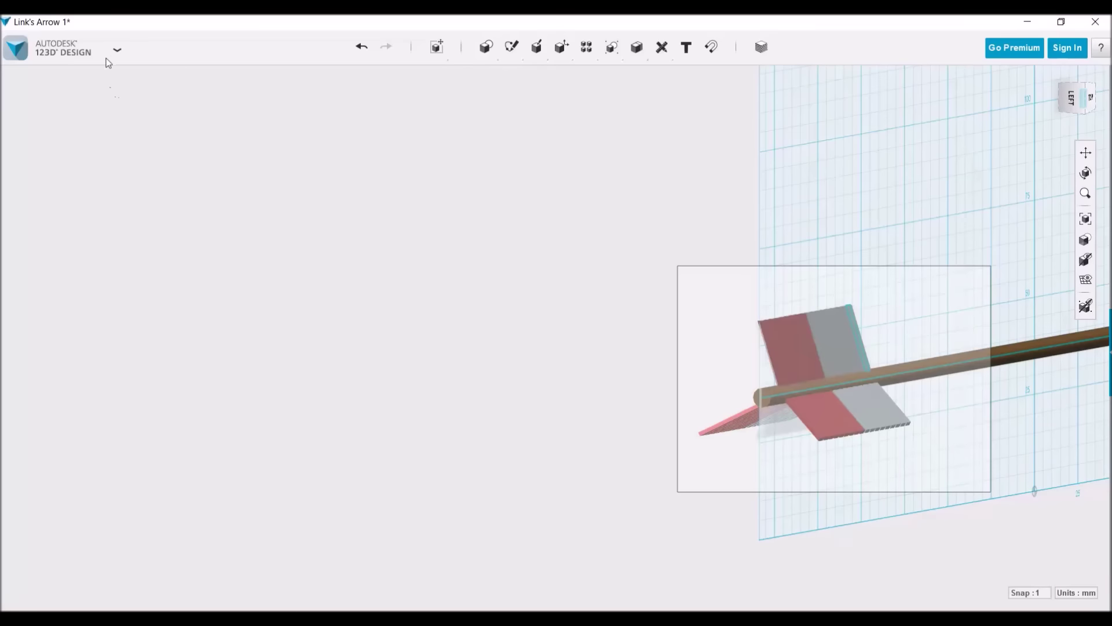
{"action": "left_click", "coordinate": [117, 49]}
{"action": "left_click", "coordinate": [160, 193]}
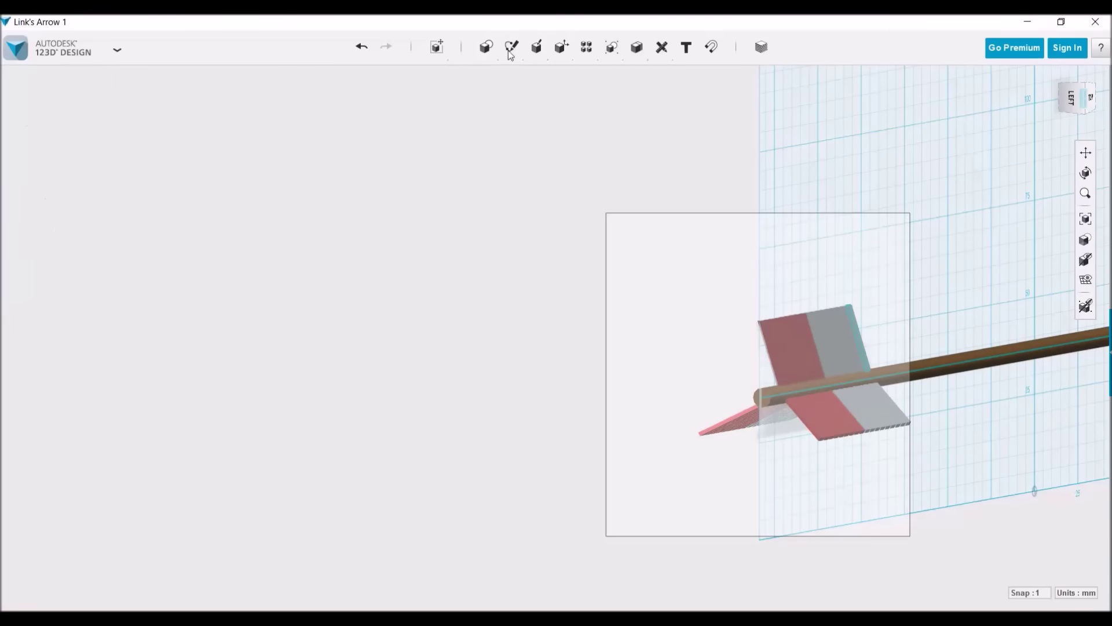
Try rotating the fins by -30 degrees, then undo the rotation.
{"action": "left_click", "coordinate": [437, 47]}
{"action": "left_click", "coordinate": [437, 74]}
{"action": "left_click_drag", "start_coordinate": [1020, 388], "coordinate": [719, 386]}
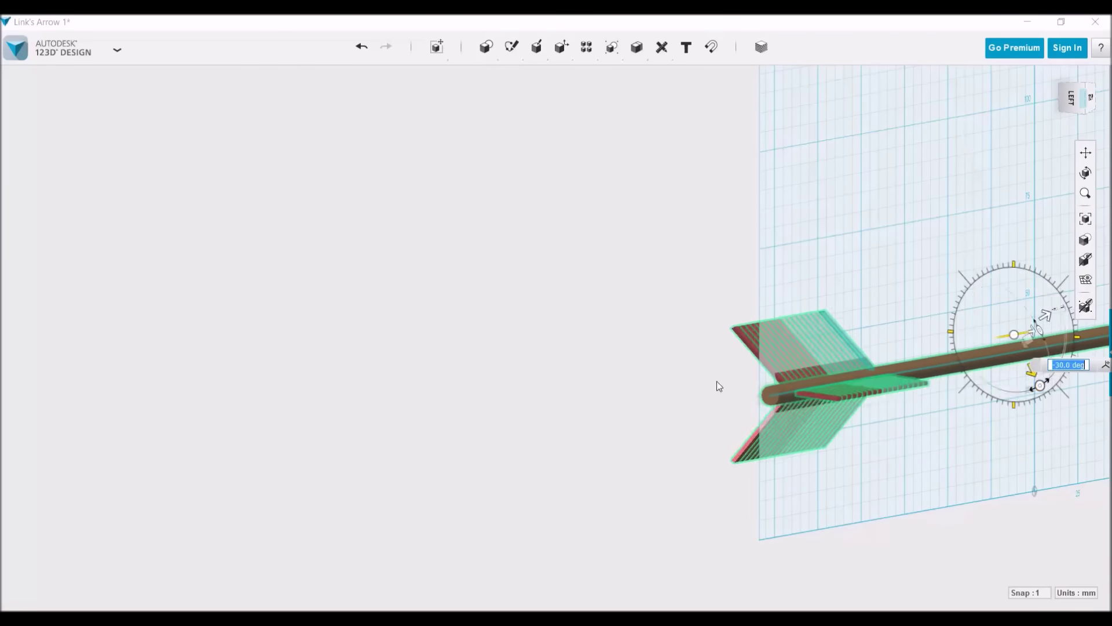
{"action": "key", "text": "Return"}
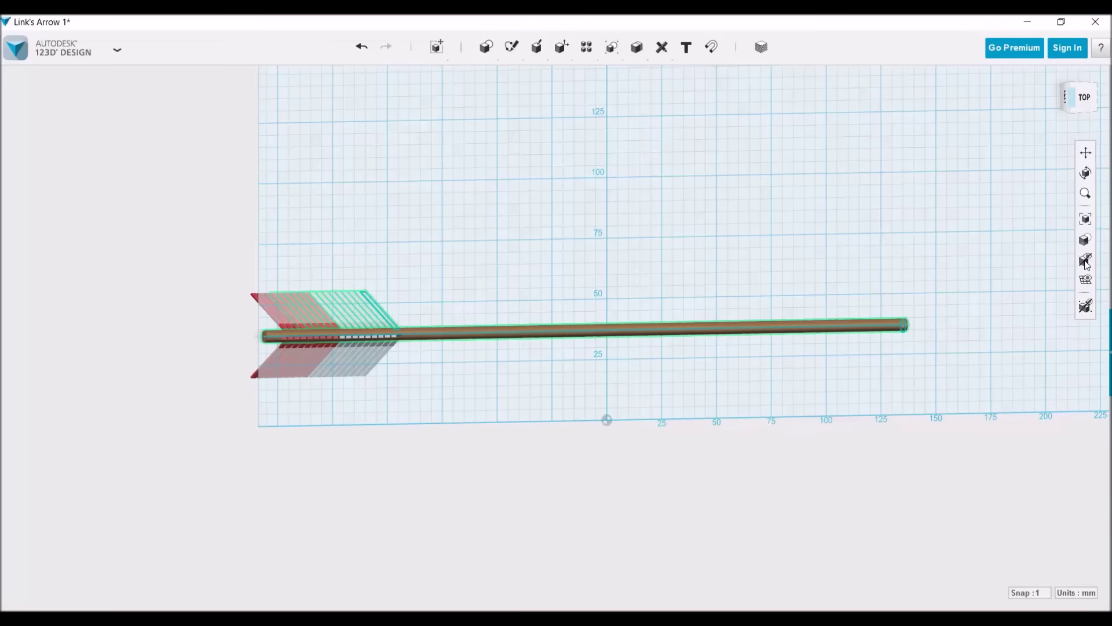
{"action": "key", "text": "ctrl+z"}
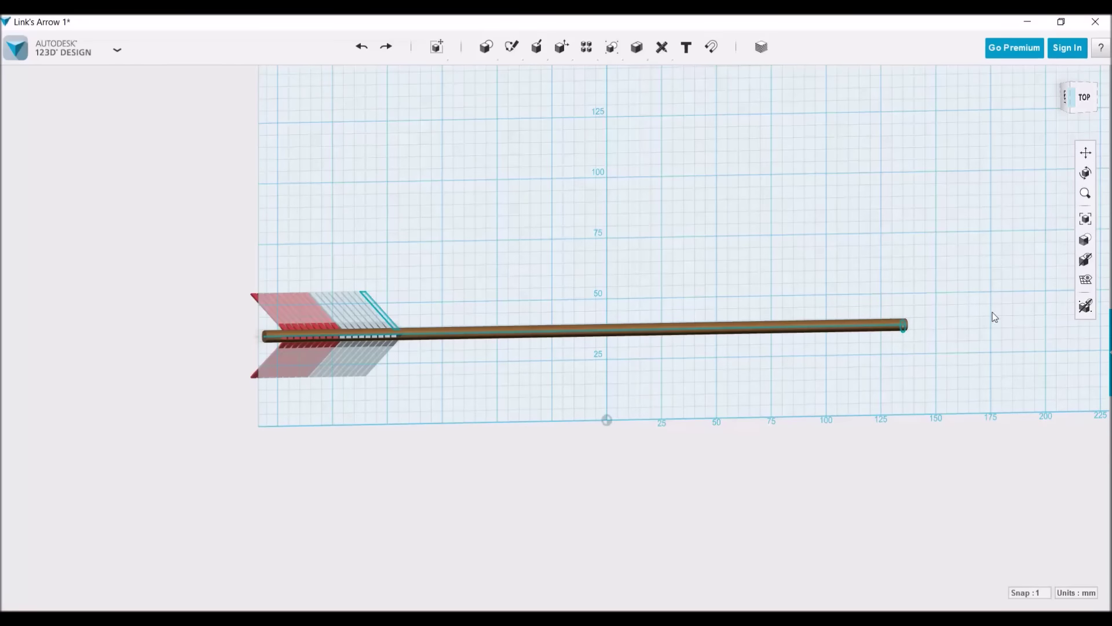
Sketch a 30 mm circle just beyond the shaft tip.
{"action": "left_click", "coordinate": [1046, 304]}
{"action": "middle_click_drag", "start_coordinate": [1047, 304], "coordinate": [751, 352]}
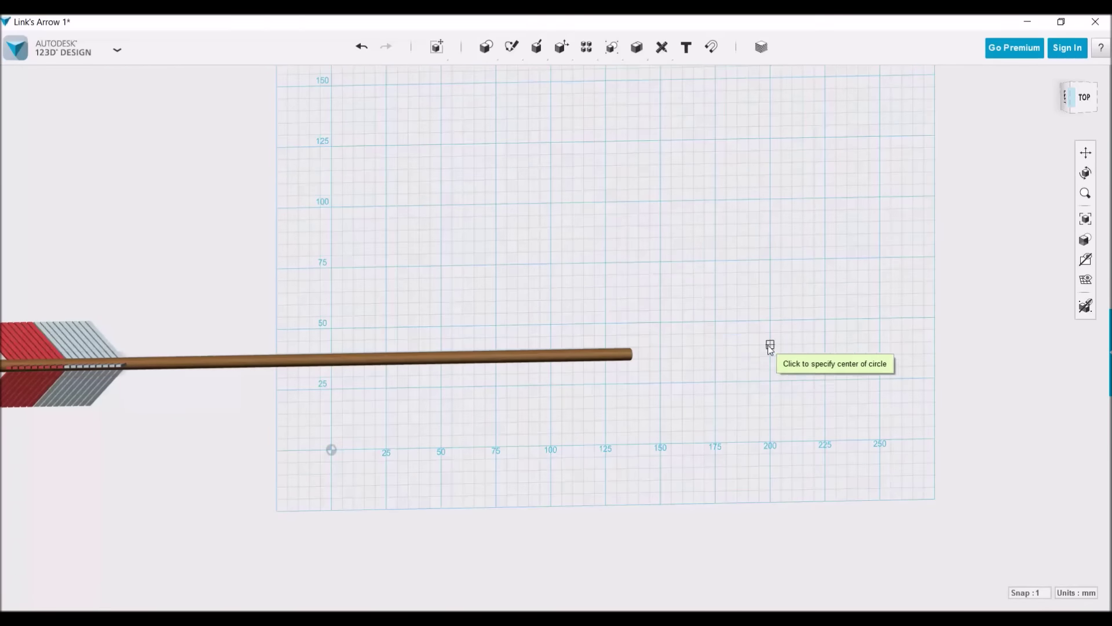
{"action": "left_click", "coordinate": [770, 346]}
{"action": "left_click", "coordinate": [834, 385]}
Draw a vertical line at the shaft end with curves to the circle, then remove the upper curve.
{"action": "left_click", "coordinate": [627, 74]}
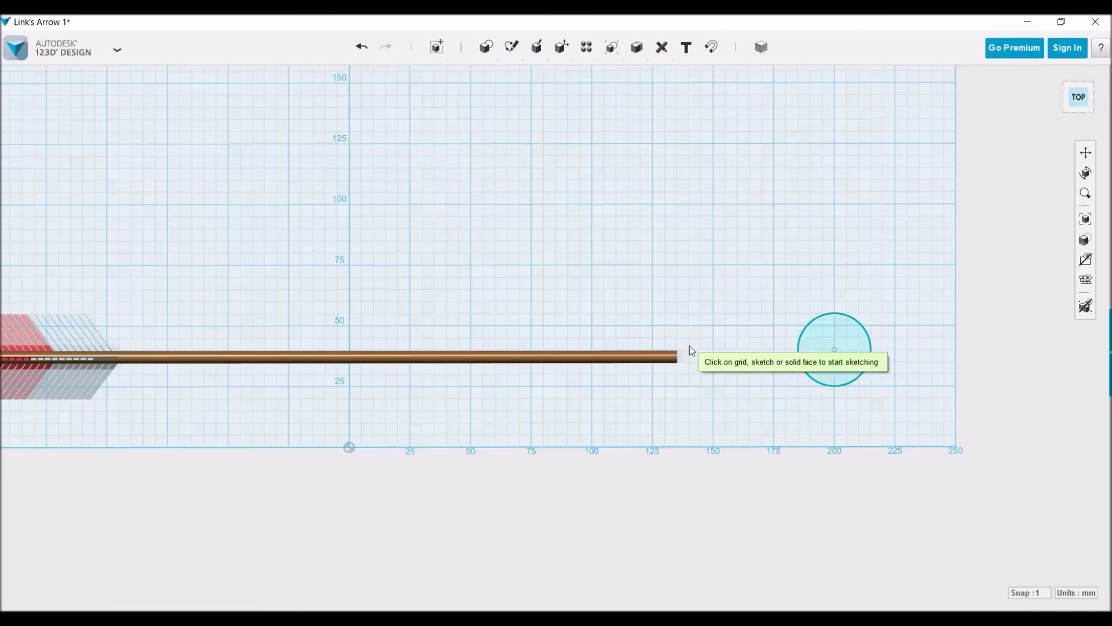
{"action": "left_click", "coordinate": [690, 350]}
{"action": "left_click", "coordinate": [676, 337]}
{"action": "left_click", "coordinate": [676, 377]}
{"action": "left_click", "coordinate": [677, 337]}
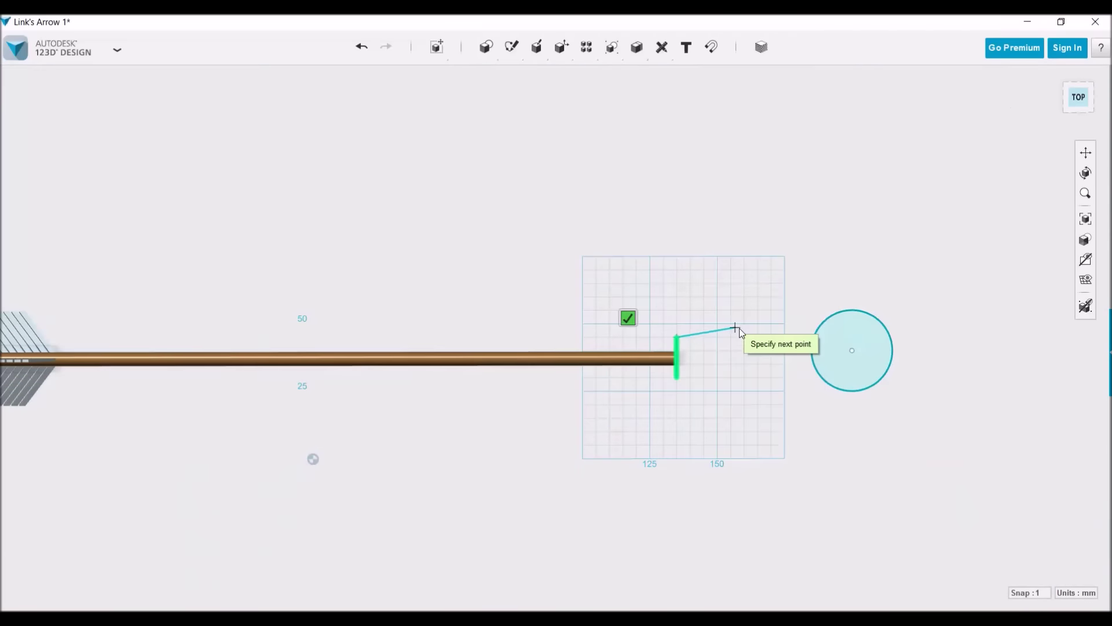
{"action": "double_click", "coordinate": [852, 311]}
{"action": "left_click", "coordinate": [628, 74]}
{"action": "left_click", "coordinate": [676, 378]}
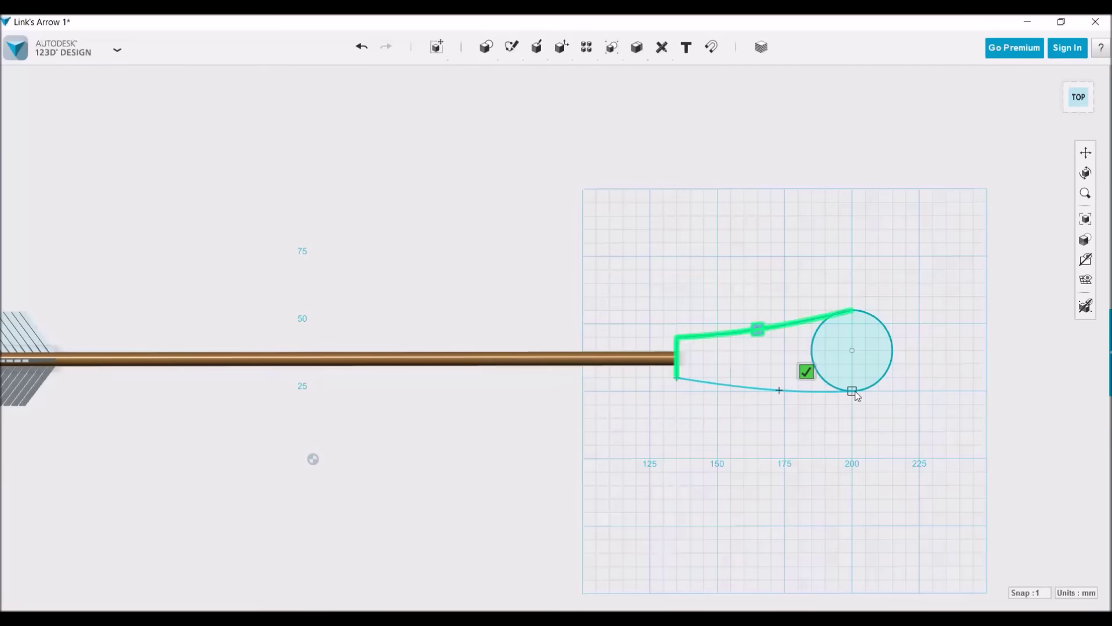
{"action": "double_click", "coordinate": [852, 391]}
{"action": "left_click", "coordinate": [839, 317]}
{"action": "key", "text": "Delete"}
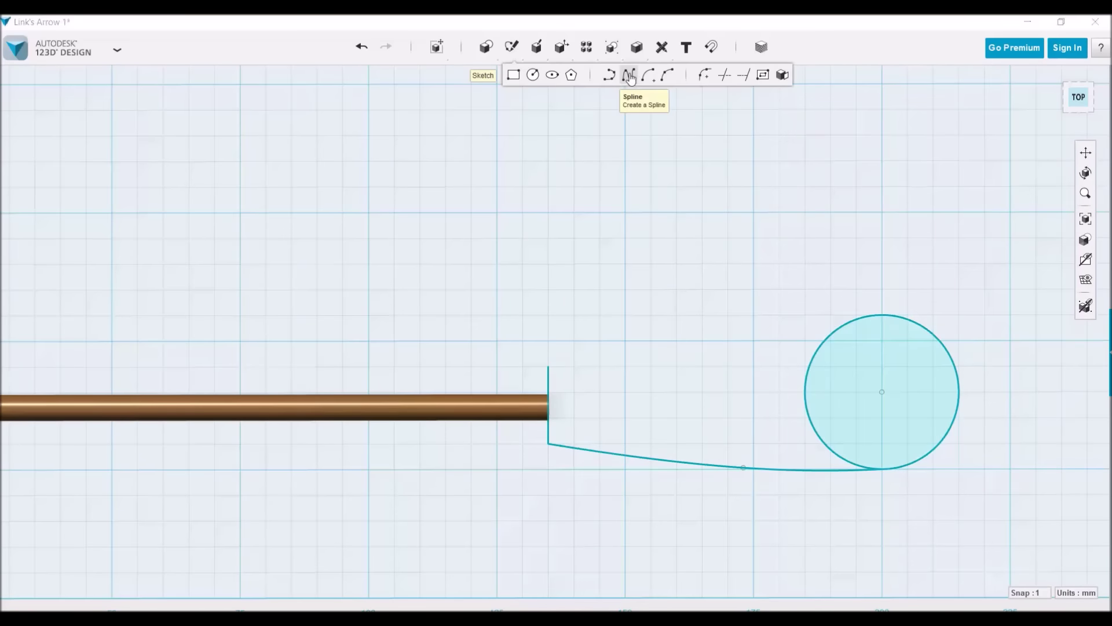
{"action": "left_click", "coordinate": [628, 74]}
{"action": "left_click", "coordinate": [548, 366]}
{"action": "left_click", "coordinate": [866, 317]}
{"action": "key", "text": "Escape"}
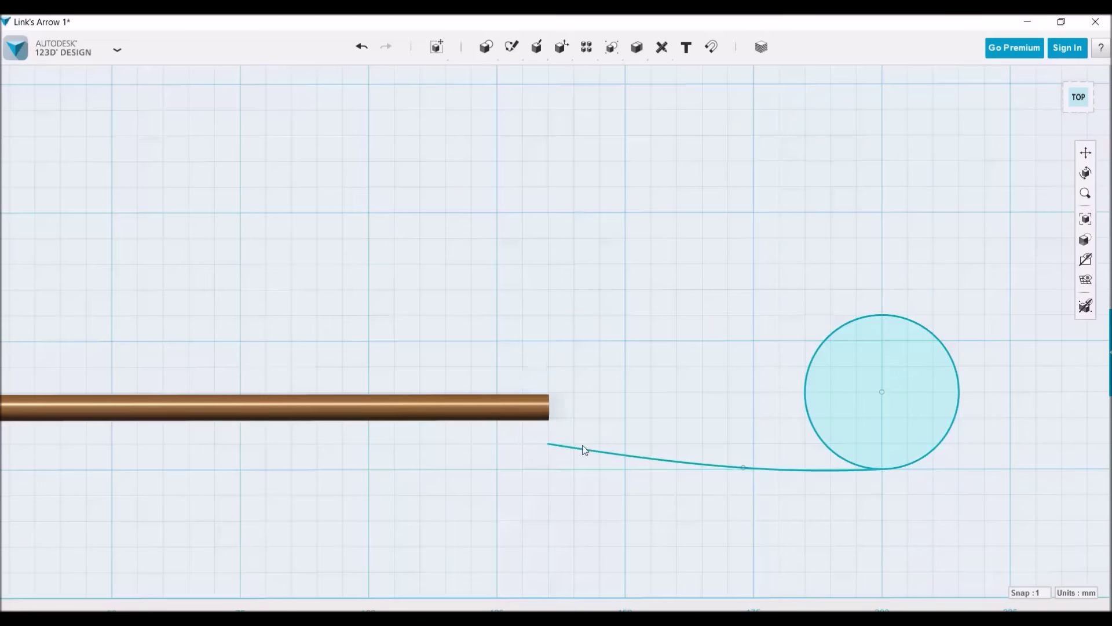
Redraw the vertical line and the upper and lower splines forming the tapered neck.
{"action": "left_click", "coordinate": [628, 74]}
{"action": "left_click", "coordinate": [549, 366]}
{"action": "double_click", "coordinate": [548, 445]}
{"action": "left_click", "coordinate": [628, 74]}
{"action": "left_click", "coordinate": [548, 366]}
{"action": "left_click", "coordinate": [703, 341]}
{"action": "double_click", "coordinate": [868, 315]}
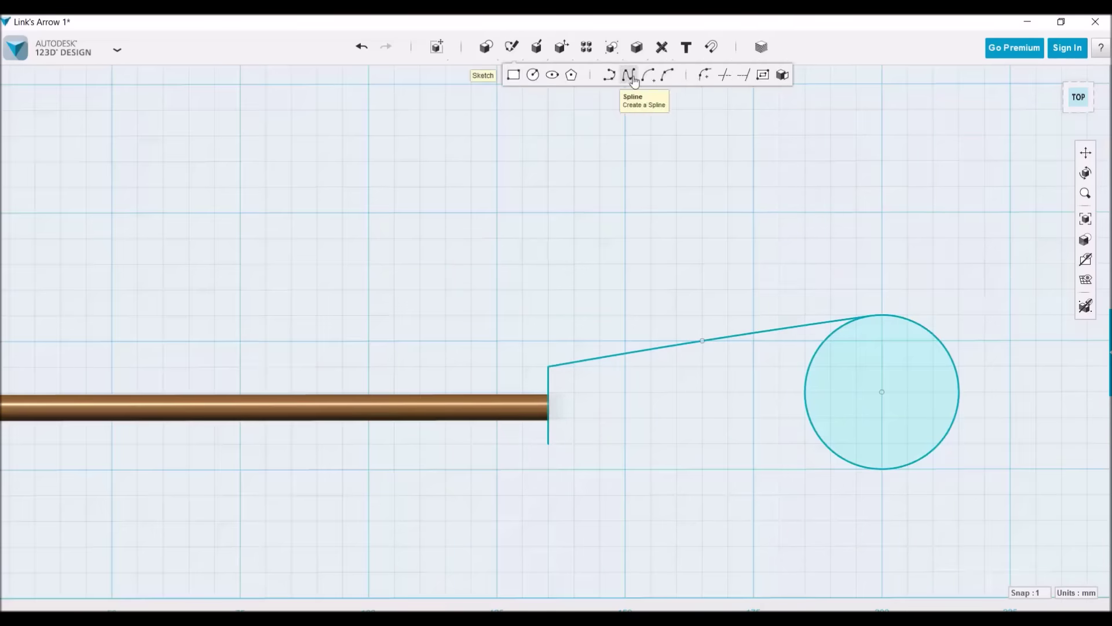
{"action": "left_click", "coordinate": [784, 456]}
{"action": "double_click", "coordinate": [859, 464]}
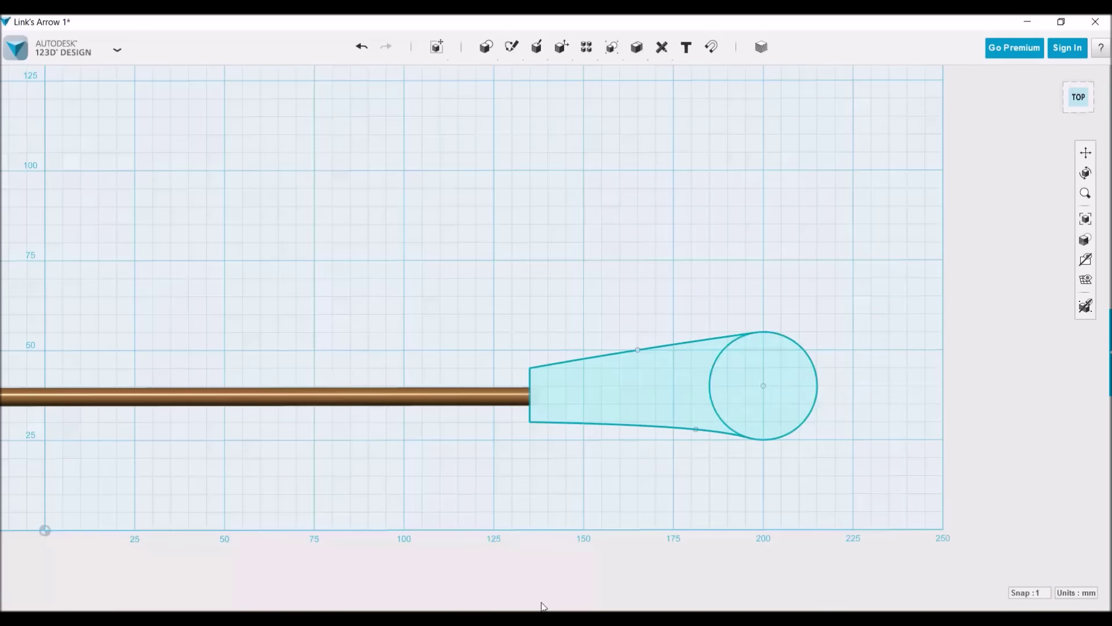
Draw a closed polyline barb and long blade out to the arrowhead's point.
{"action": "left_click", "coordinate": [763, 334]}
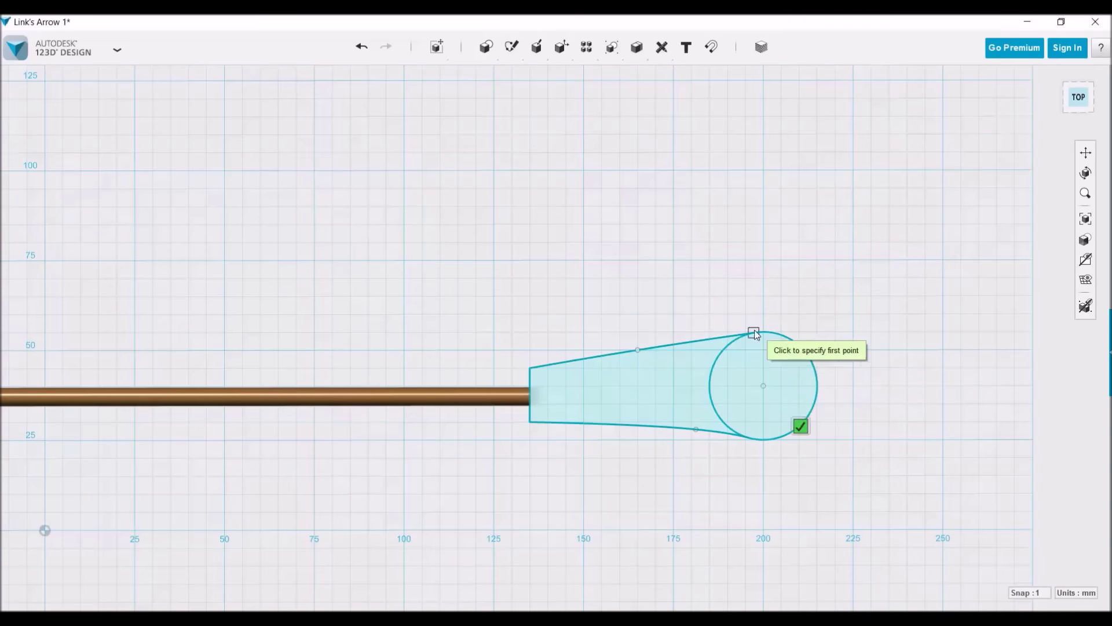
{"action": "left_click", "coordinate": [833, 325]}
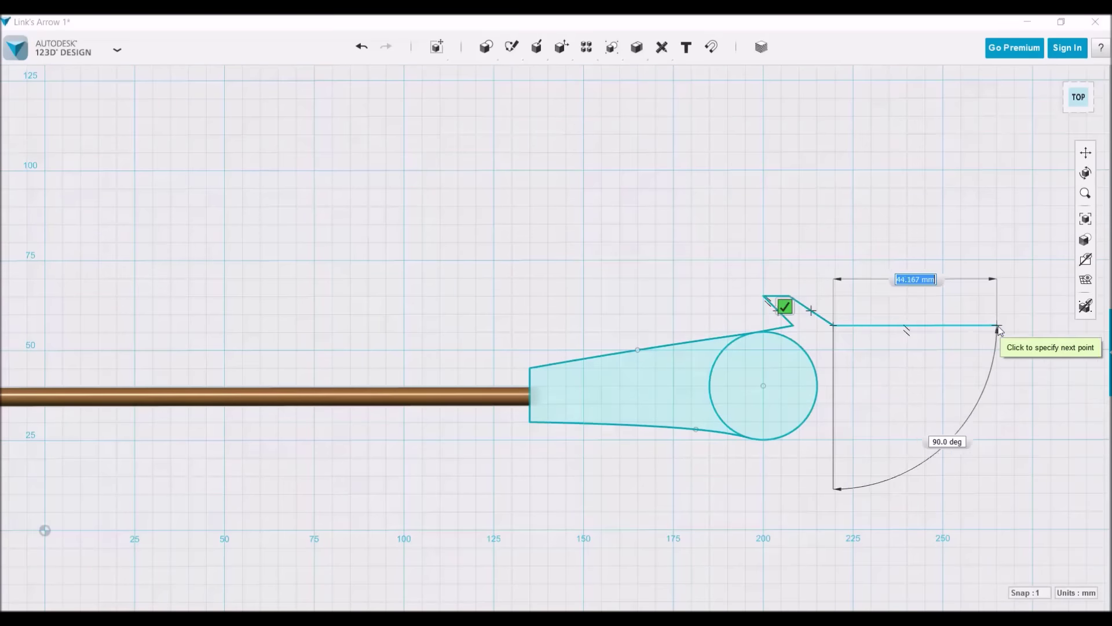
{"action": "left_click", "coordinate": [1022, 326]}
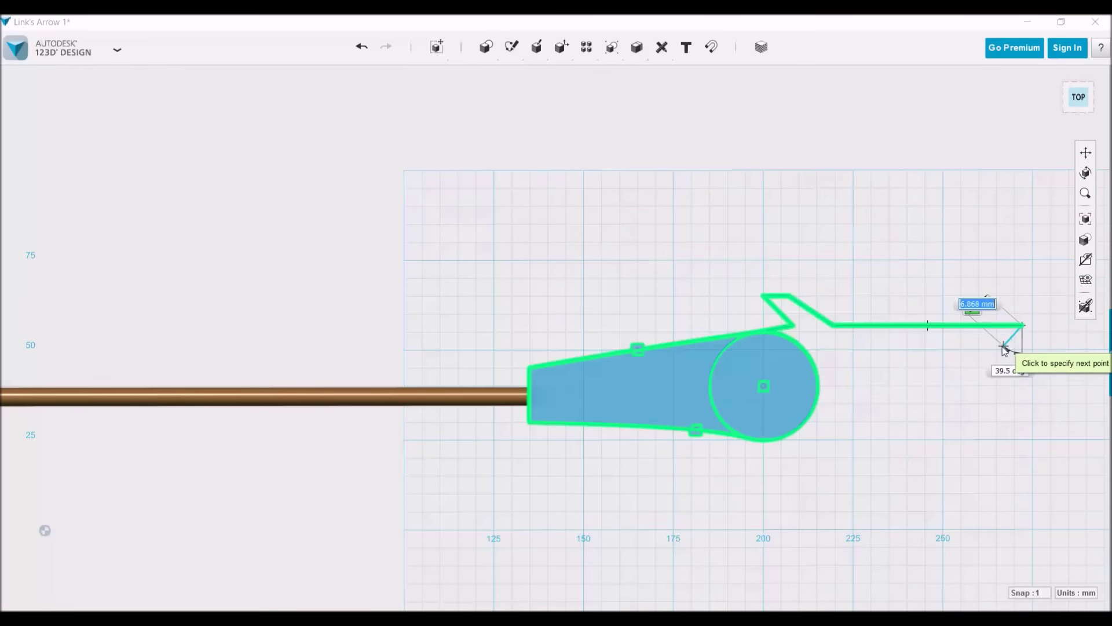
{"action": "left_click", "coordinate": [814, 362]}
{"action": "mouse_move", "coordinate": [784, 179]}
{"action": "right_mouse_down"}
{"action": "mouse_move", "coordinate": [550, 211]}
{"action": "mouse_move", "coordinate": [690, 228]}
{"action": "right_mouse_up"}
{"action": "left_click", "coordinate": [749, 340]}
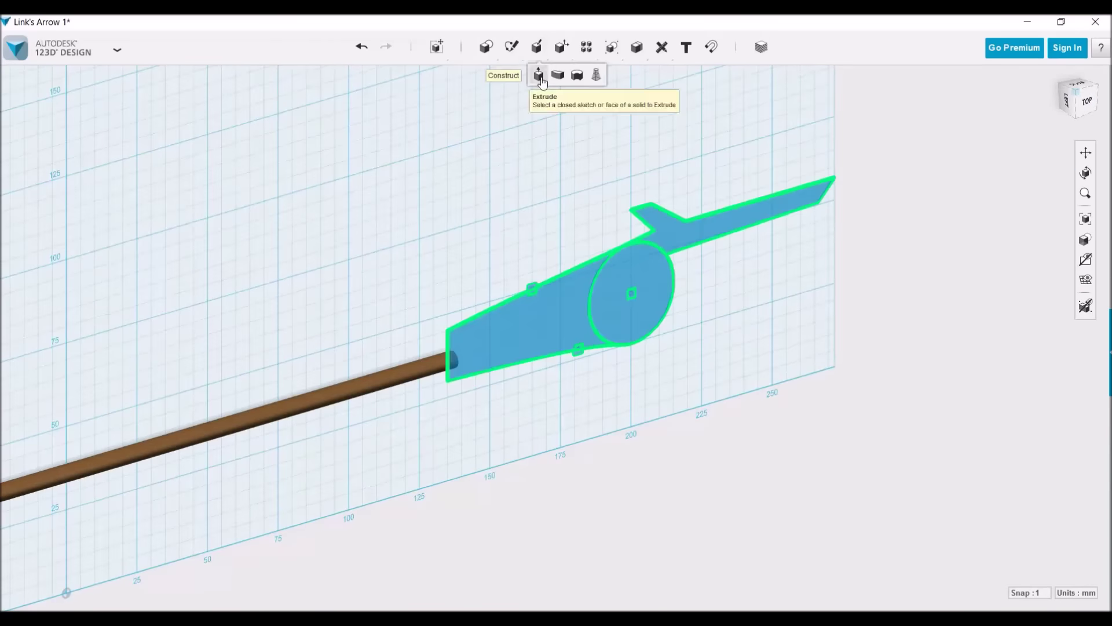
Extrude the arrowhead outline 2 mm thick and view it from above.
{"action": "left_click", "coordinate": [541, 74]}
{"action": "right_click_drag", "start_coordinate": [579, 261], "coordinate": [447, 296]}
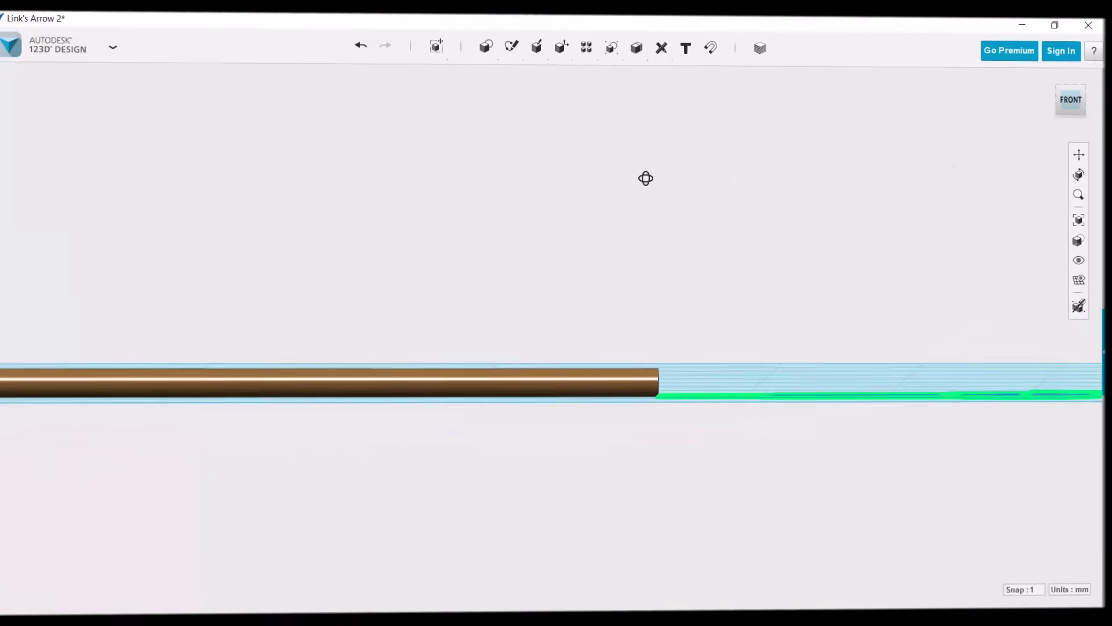
{"action": "right_click_drag", "start_coordinate": [1046, 343], "coordinate": [839, 333]}
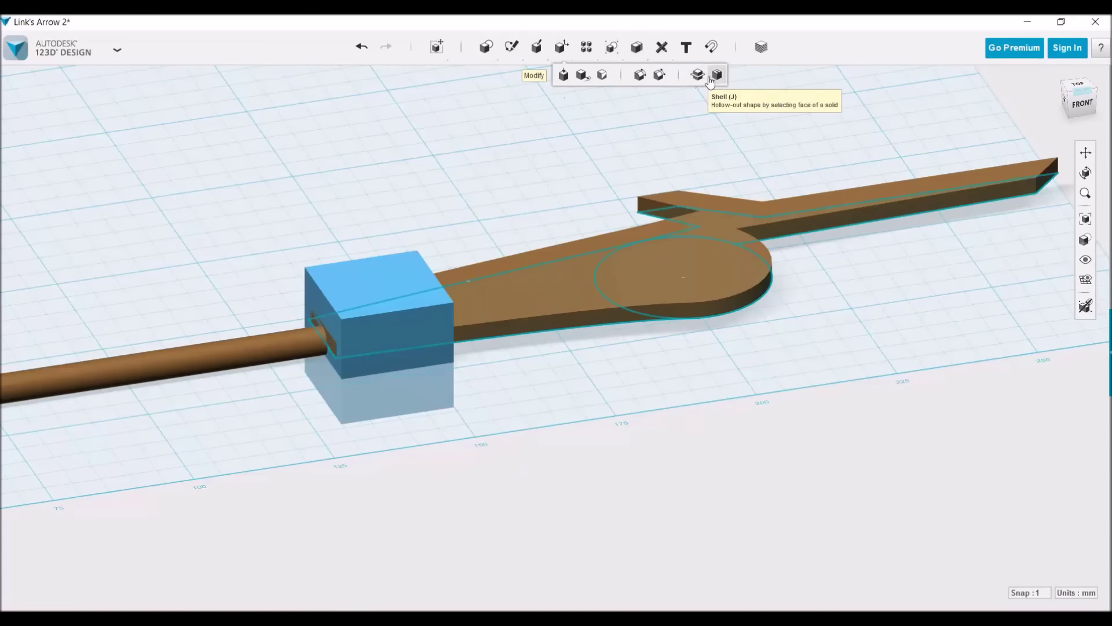
{"action": "mouse_move", "coordinate": [367, 338]}
{"action": "right_mouse_down"}
{"action": "mouse_move", "coordinate": [409, 379]}
{"action": "mouse_move", "coordinate": [475, 260]}
{"action": "right_mouse_up"}
{"action": "left_click", "coordinate": [504, 347]}
{"action": "mouse_move", "coordinate": [504, 346]}
{"action": "right_mouse_down"}
{"action": "mouse_move", "coordinate": [548, 141]}
{"action": "mouse_move", "coordinate": [467, 144]}
{"action": "mouse_move", "coordinate": [477, 189]}
{"action": "mouse_move", "coordinate": [566, 258]}
{"action": "right_mouse_up"}
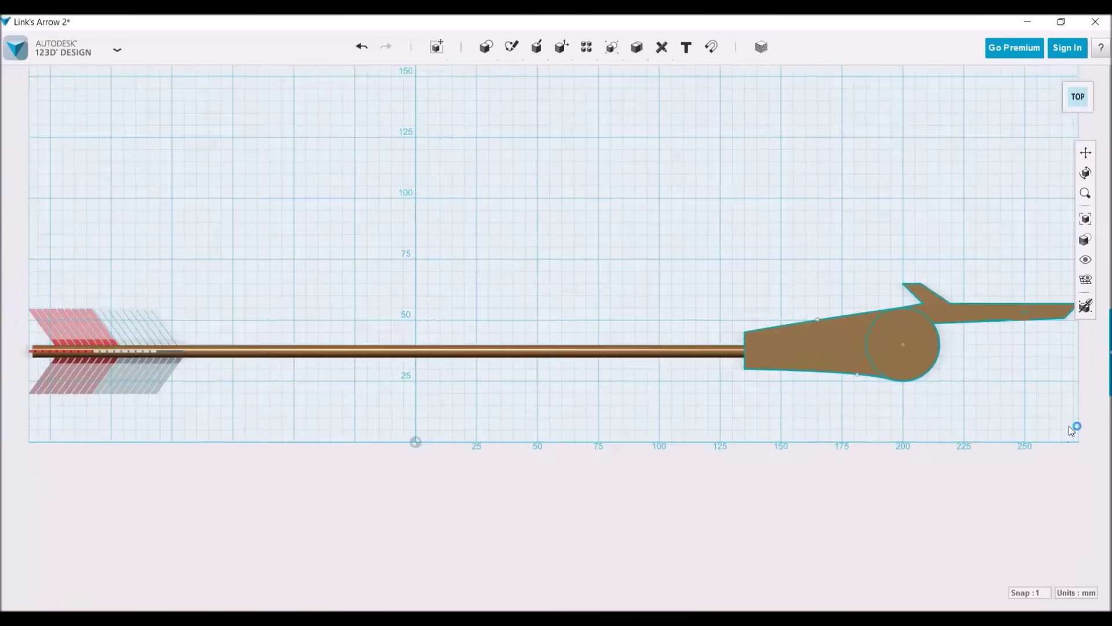
Offset the arrowhead's round outline inward three times into concentric rings.
{"action": "left_click", "coordinate": [563, 75]}
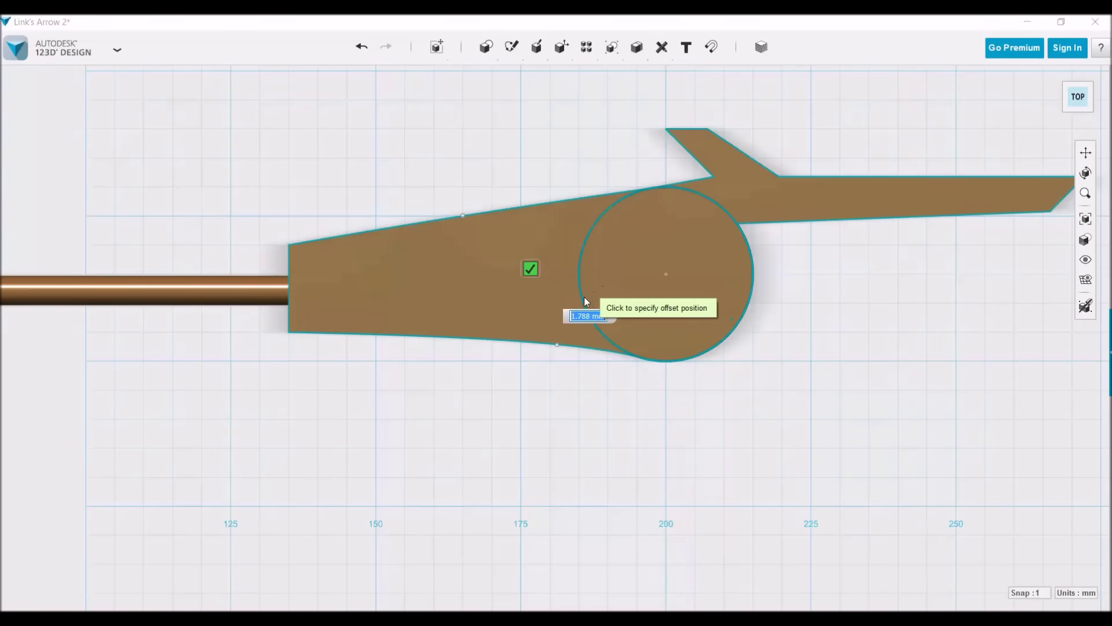
{"action": "left_click", "coordinate": [600, 216]}
{"action": "left_click", "coordinate": [690, 335]}
{"action": "left_click", "coordinate": [656, 305]}
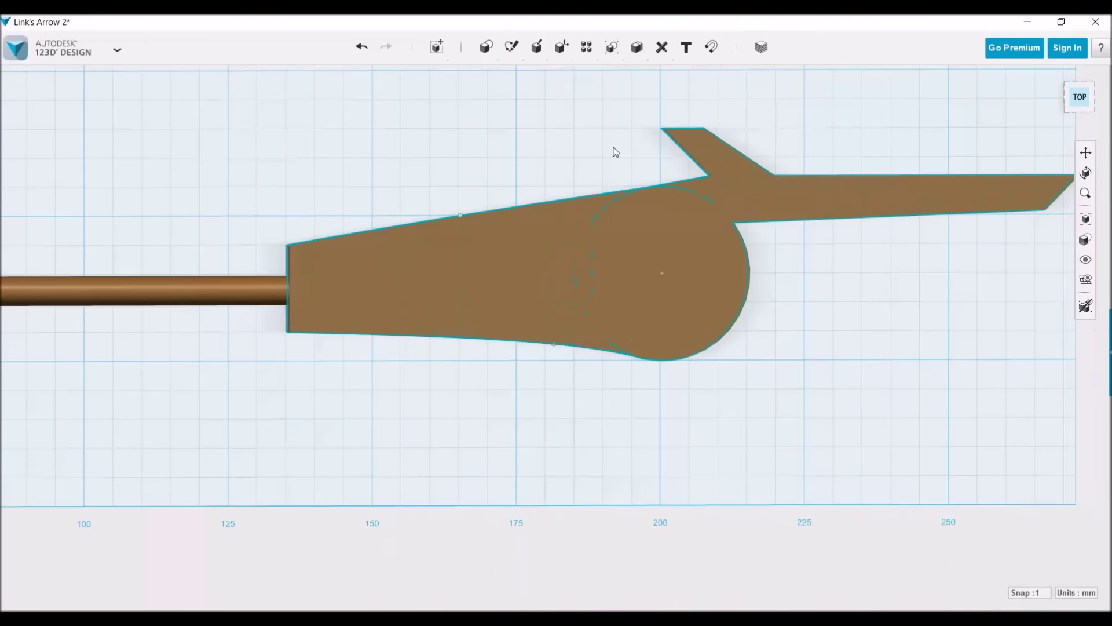
{"action": "left_click", "coordinate": [639, 221]}
{"action": "left_click", "coordinate": [657, 253]}
{"action": "key", "text": "Escape"}
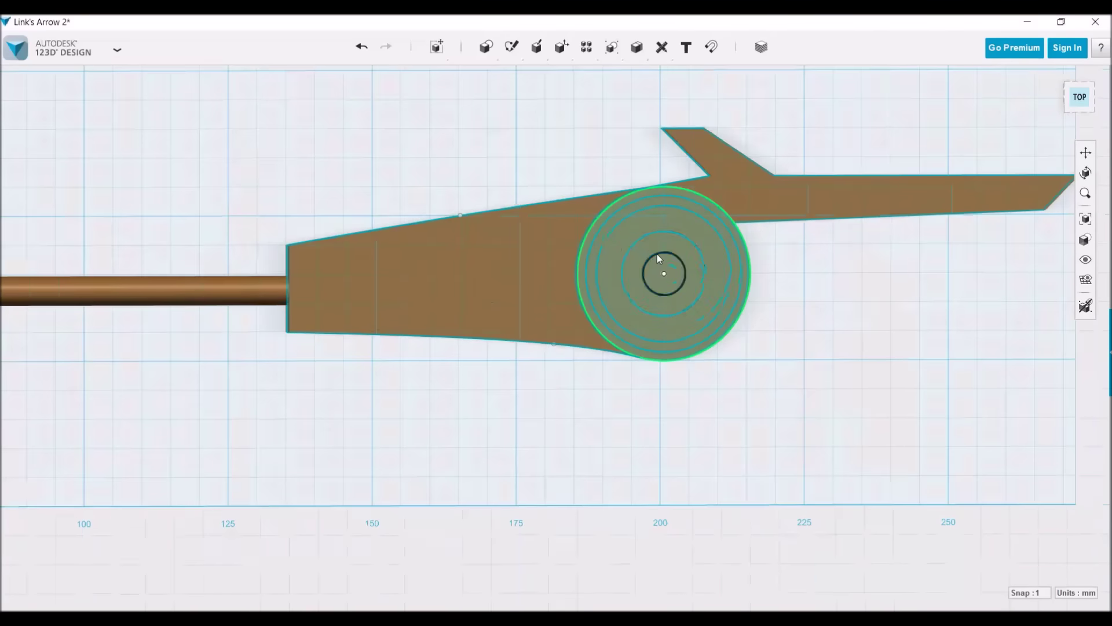
Sketch two small circles near the rim of the round face.
{"action": "left_click", "coordinate": [533, 74]}
{"action": "left_click", "coordinate": [614, 228]}
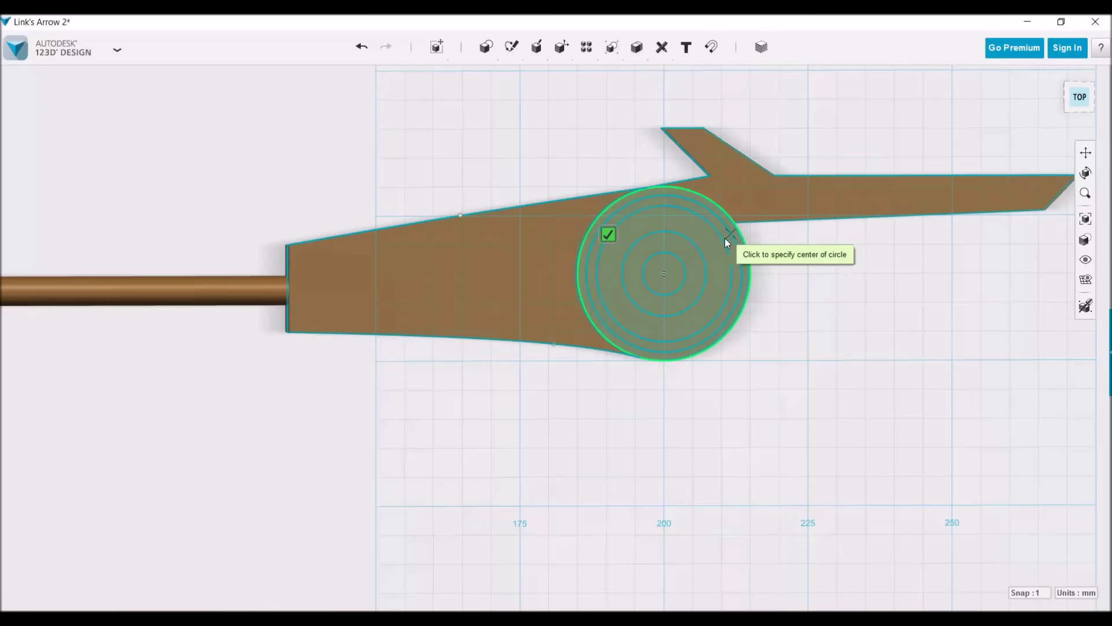
{"action": "scroll", "coordinate": [727, 235], "scroll_direction": "up", "scroll_amount": 5}
{"action": "left_click", "coordinate": [712, 255]}
{"action": "left_click", "coordinate": [714, 208]}
{"action": "scroll", "coordinate": [629, 519], "scroll_direction": "down", "scroll_amount": 3}
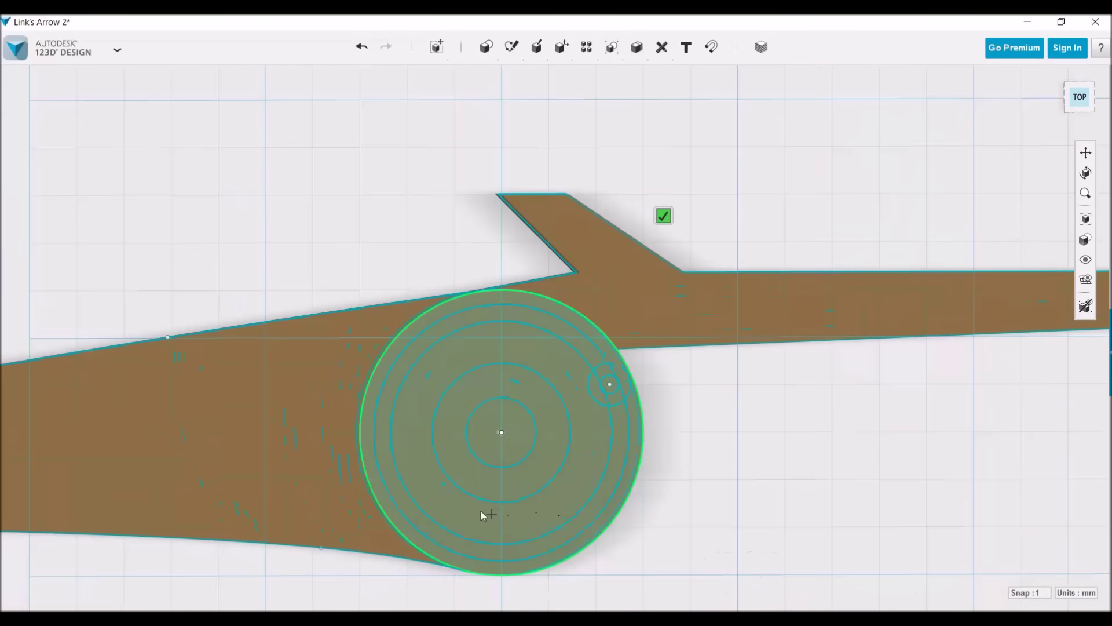
{"action": "scroll", "coordinate": [411, 379], "scroll_direction": "up", "scroll_amount": 3}
{"action": "left_click", "coordinate": [405, 389]}
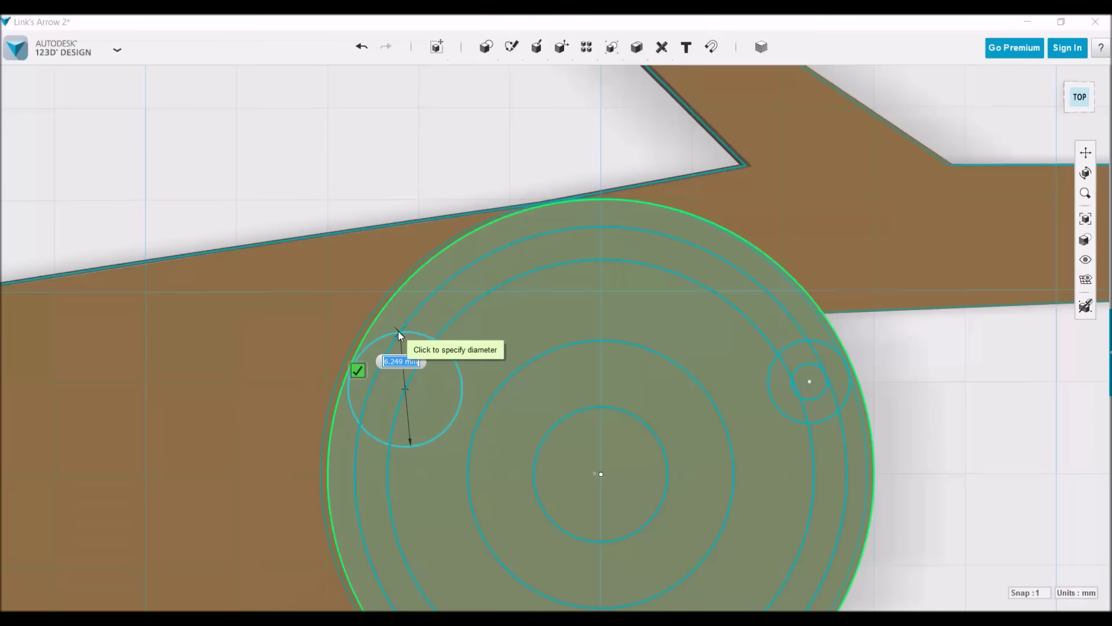
{"action": "left_click", "coordinate": [407, 355]}
{"action": "scroll", "coordinate": [789, 401], "scroll_direction": "down", "scroll_amount": 2}
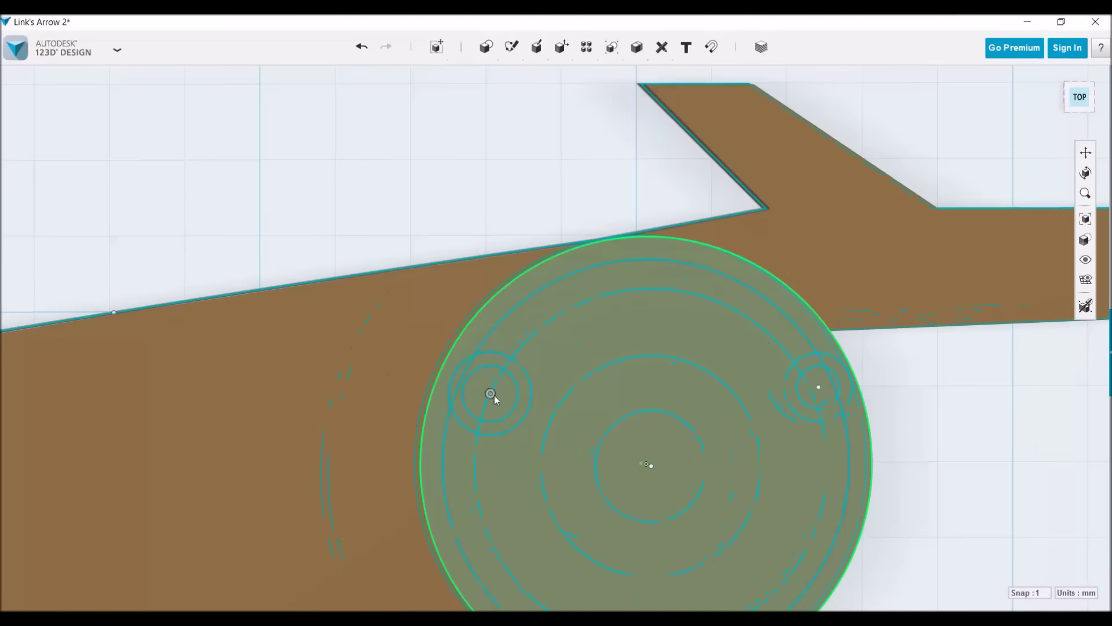
{"action": "scroll", "coordinate": [470, 199], "scroll_direction": "down", "scroll_amount": 1}
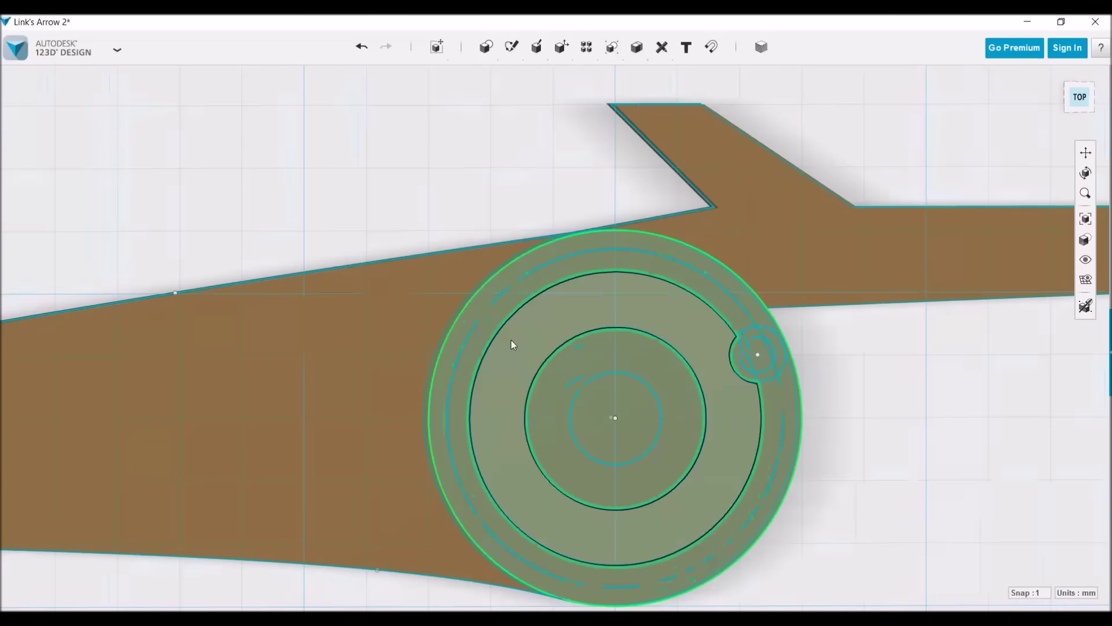
Add a concentric small circle pair and move it onto the upper-left rim.
{"action": "left_click", "coordinate": [503, 339]}
{"action": "left_click", "coordinate": [504, 295]}
{"action": "left_click", "coordinate": [504, 339]}
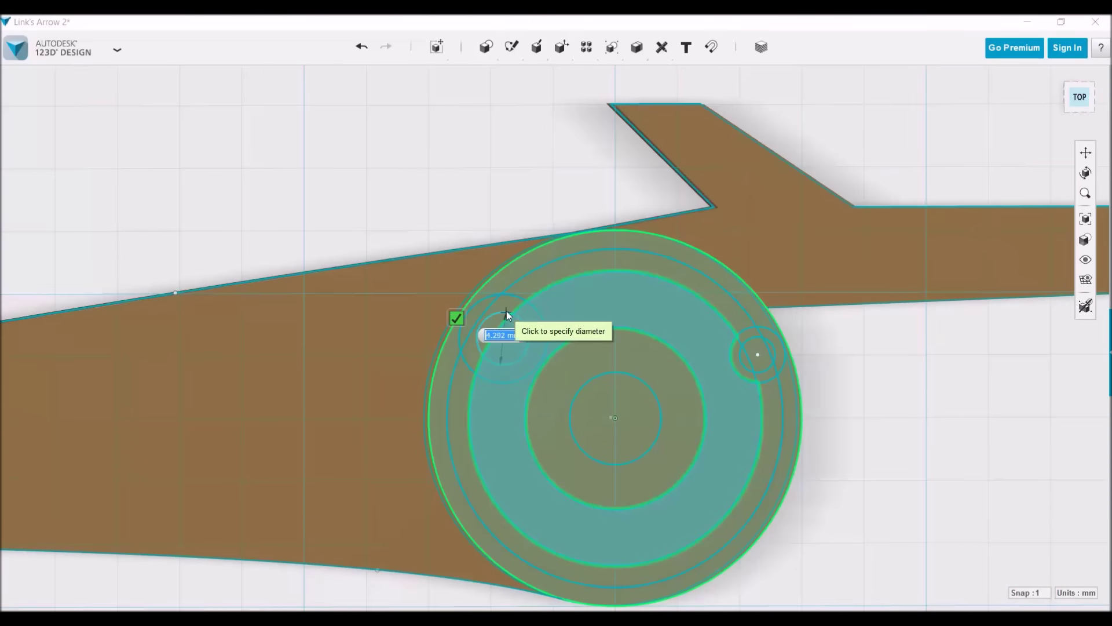
{"action": "left_click", "coordinate": [505, 310]}
{"action": "left_click_drag", "start_coordinate": [504, 338], "coordinate": [490, 327]}
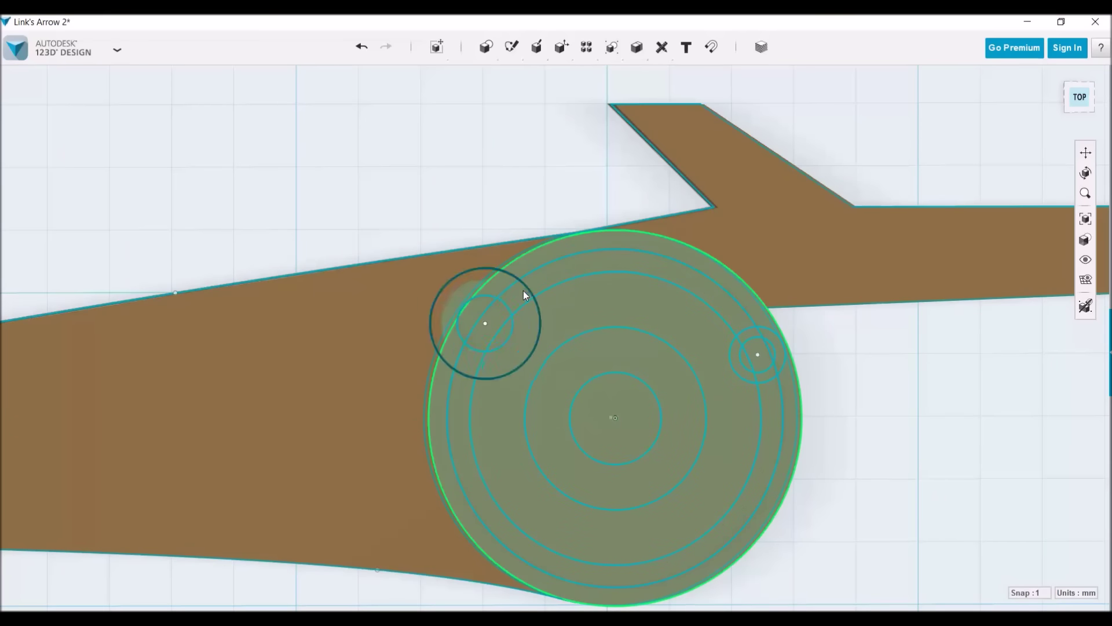
{"action": "left_click", "coordinate": [724, 74]}
{"action": "left_click", "coordinate": [479, 291]}
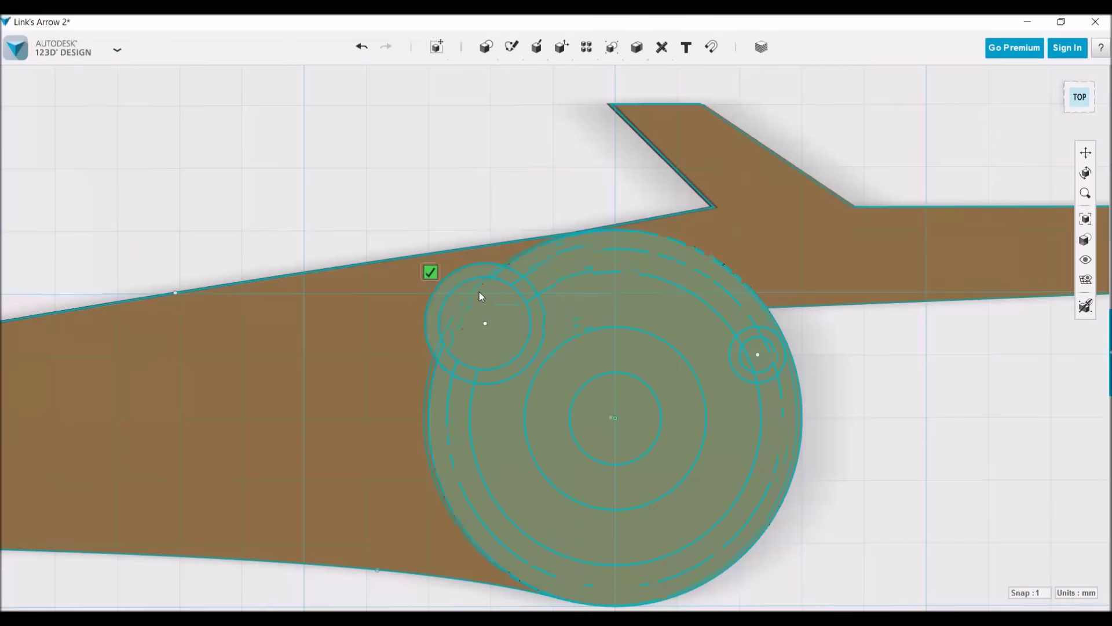
Draw a line across the trimmed ring to cut the swirl channel's slot.
{"action": "scroll", "coordinate": [478, 290], "scroll_direction": "up", "scroll_amount": 2}
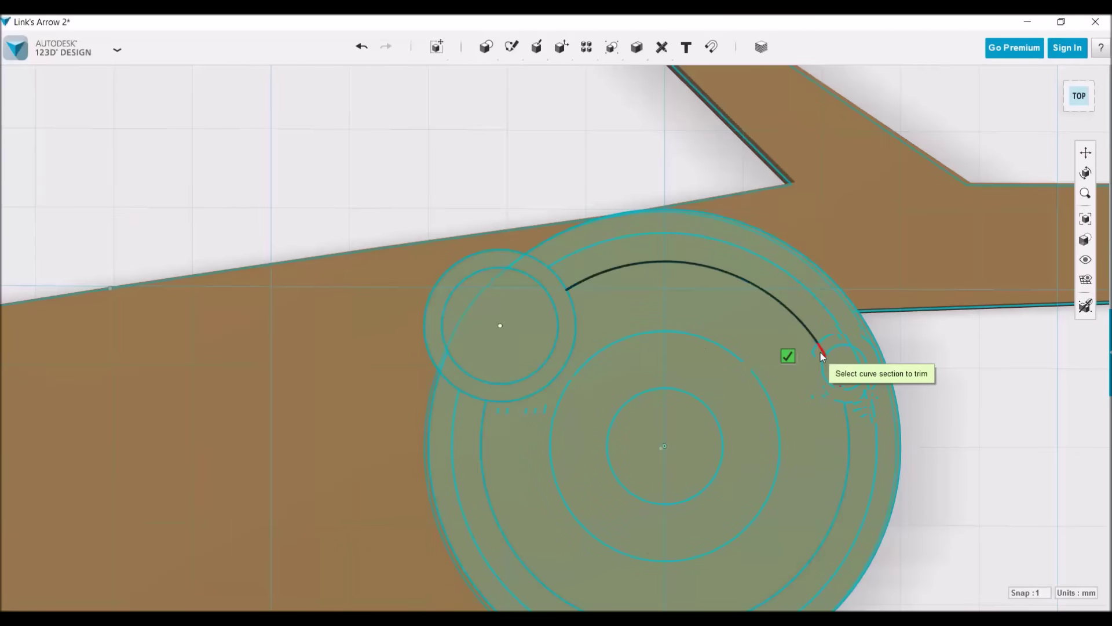
{"action": "right_click_drag", "start_coordinate": [467, 396], "coordinate": [499, 264]}
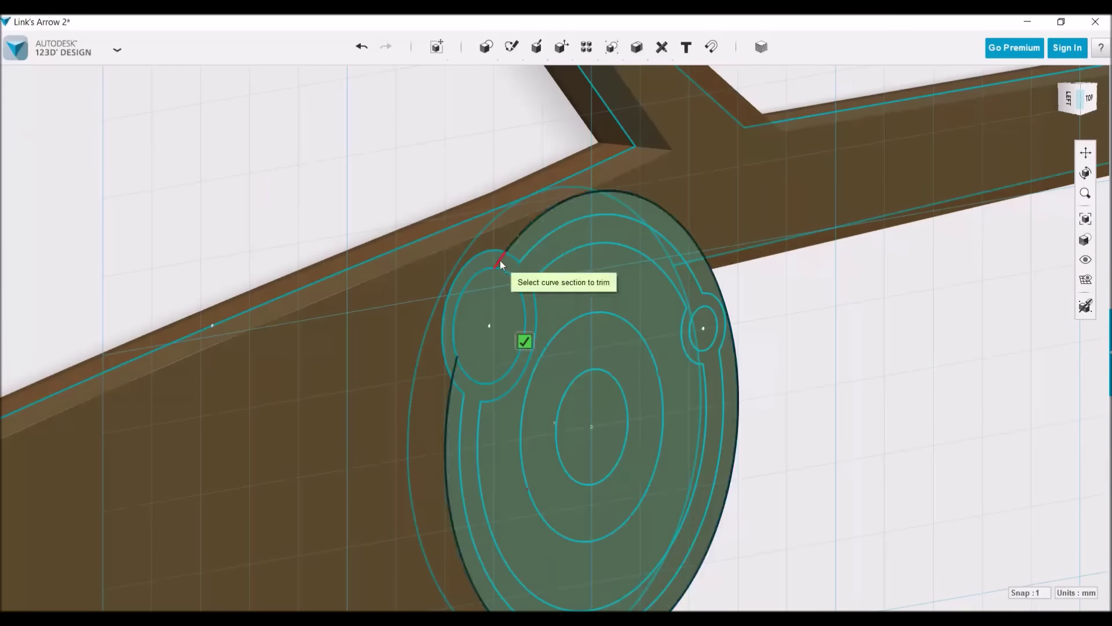
{"action": "right_click_drag", "start_coordinate": [637, 371], "coordinate": [720, 340]}
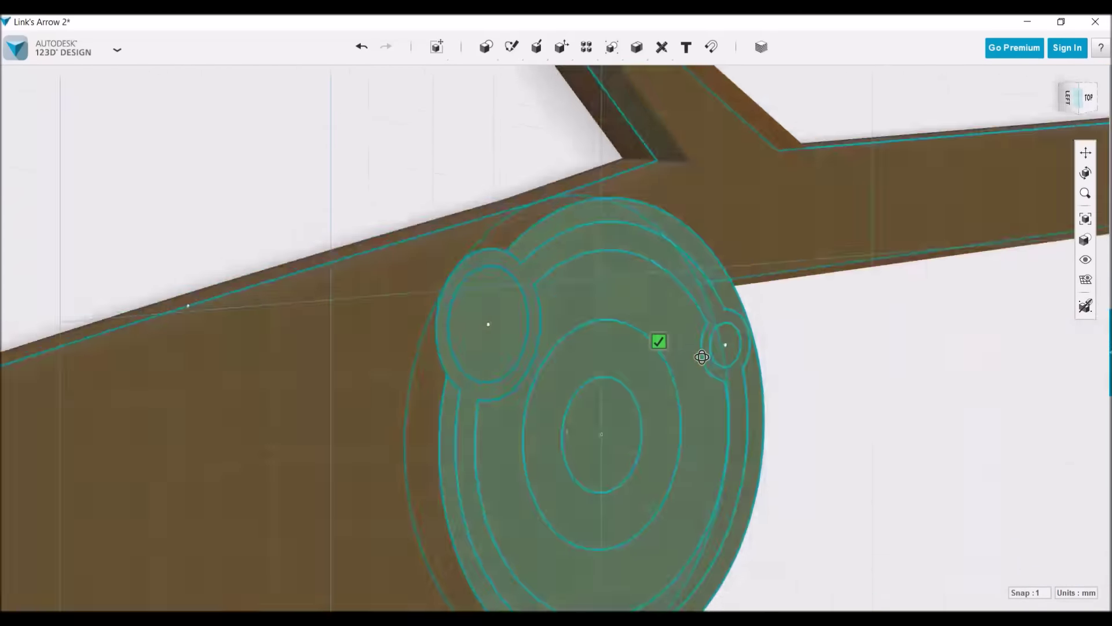
{"action": "scroll", "coordinate": [541, 190], "scroll_direction": "down", "scroll_amount": 3}
{"action": "scroll", "coordinate": [522, 80], "scroll_direction": "up", "scroll_amount": 3}
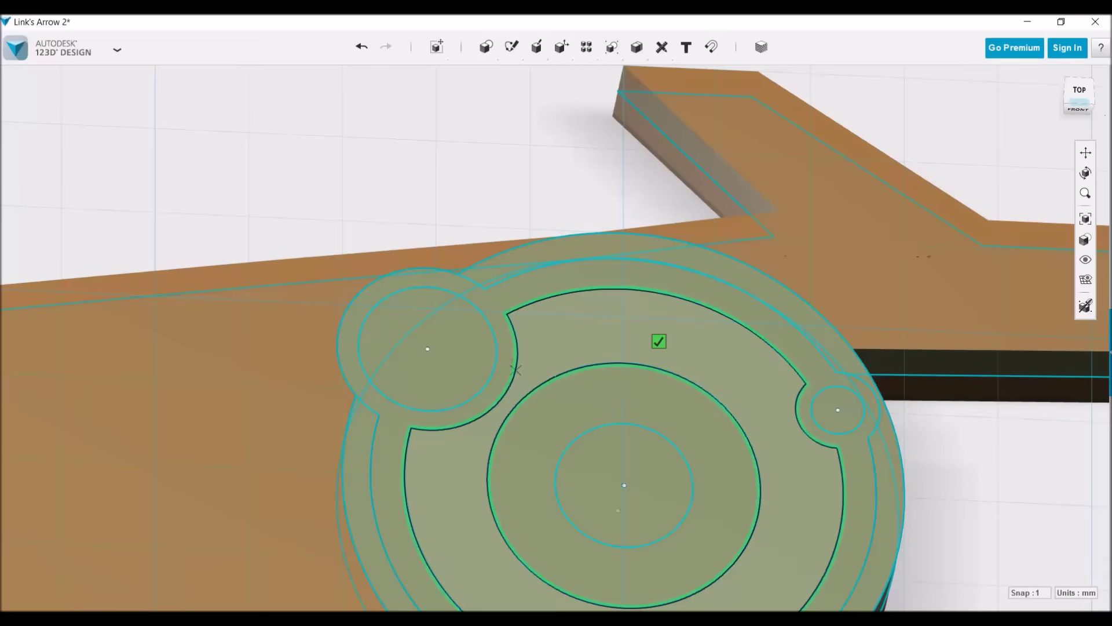
{"action": "left_click", "coordinate": [516, 370]}
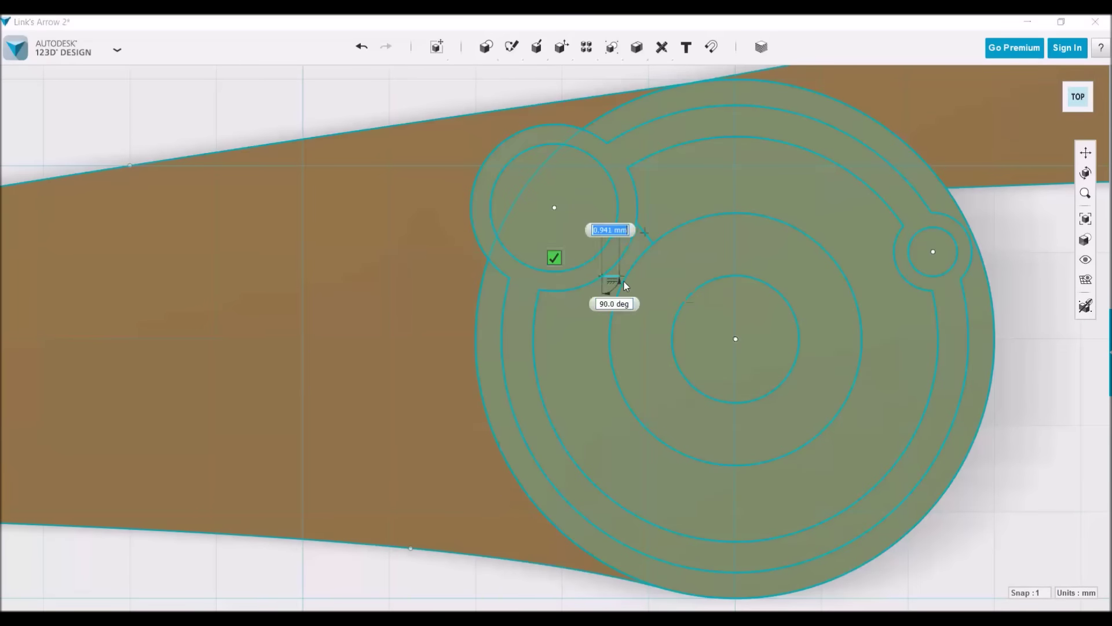
{"action": "left_click", "coordinate": [860, 302]}
{"action": "scroll", "coordinate": [790, 286], "scroll_direction": "down", "scroll_amount": 3}
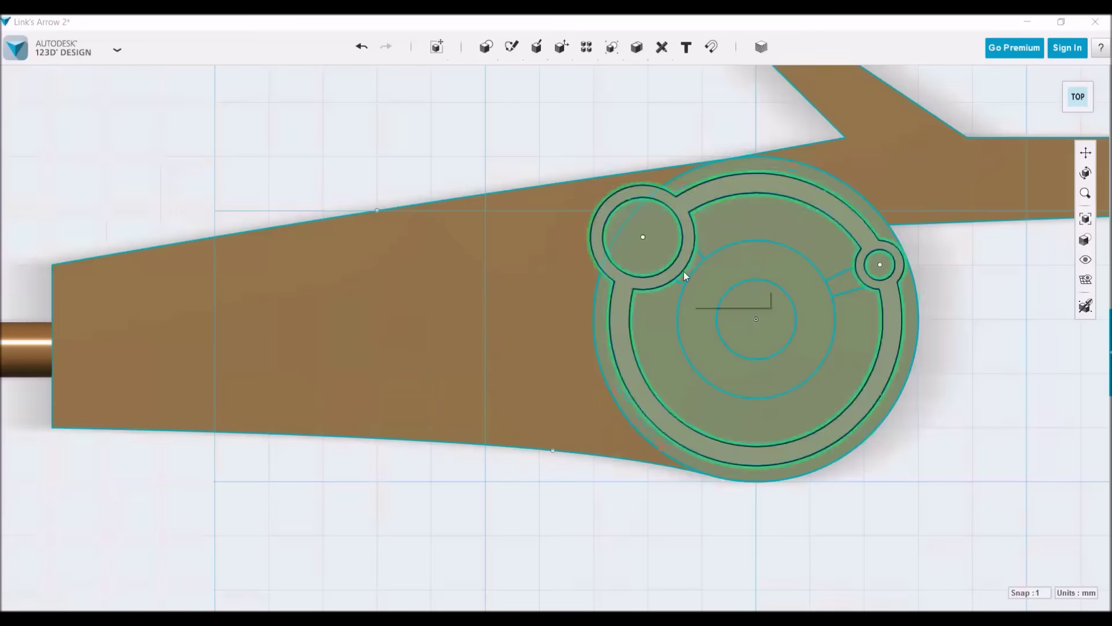
{"action": "key", "text": "Escape"}
{"action": "mouse_move", "coordinate": [704, 278]}
{"action": "right_mouse_down"}
{"action": "mouse_move", "coordinate": [457, 105]}
{"action": "mouse_move", "coordinate": [1017, 446]}
{"action": "right_mouse_up"}
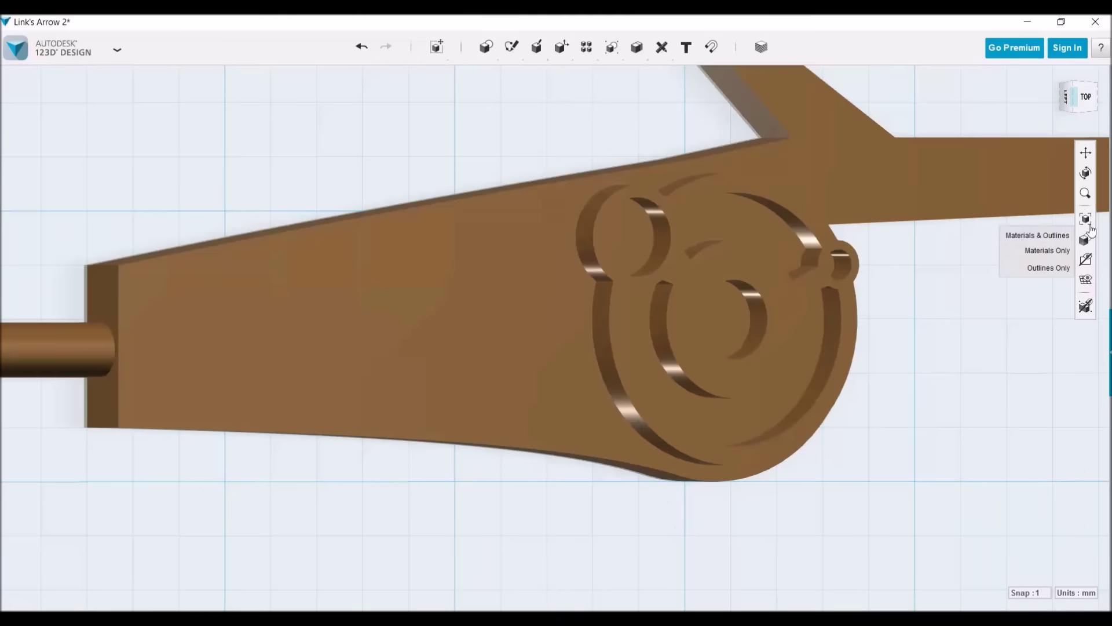
Tilt the view and pick the arm's flat face to extrude the emblem profiles.
{"action": "left_click", "coordinate": [1038, 233]}
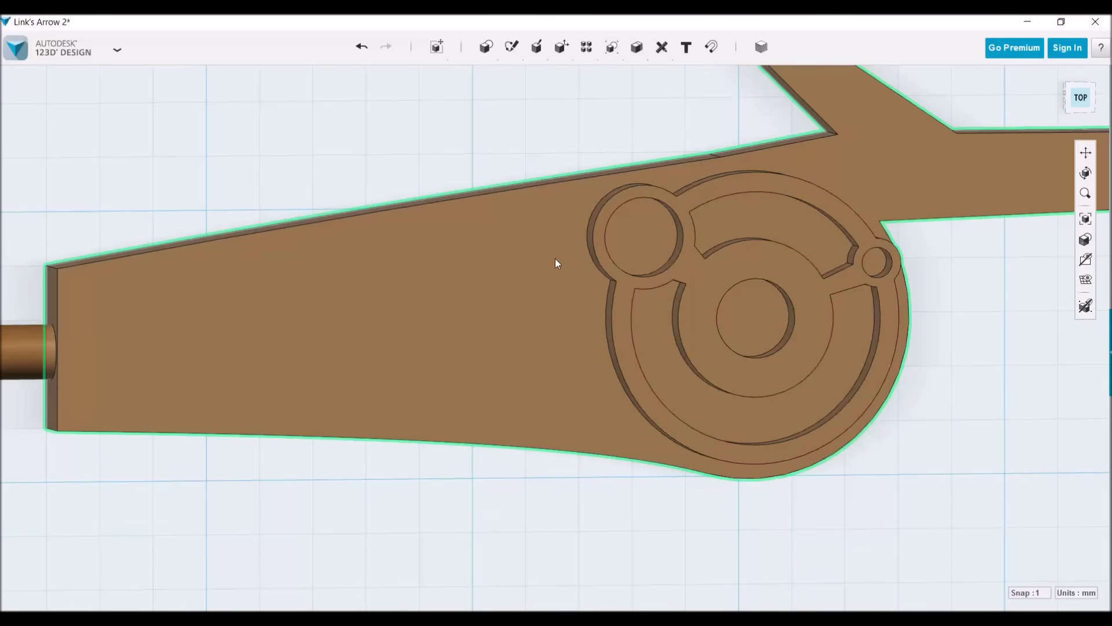
{"action": "right_click_drag", "start_coordinate": [555, 258], "coordinate": [464, 311]}
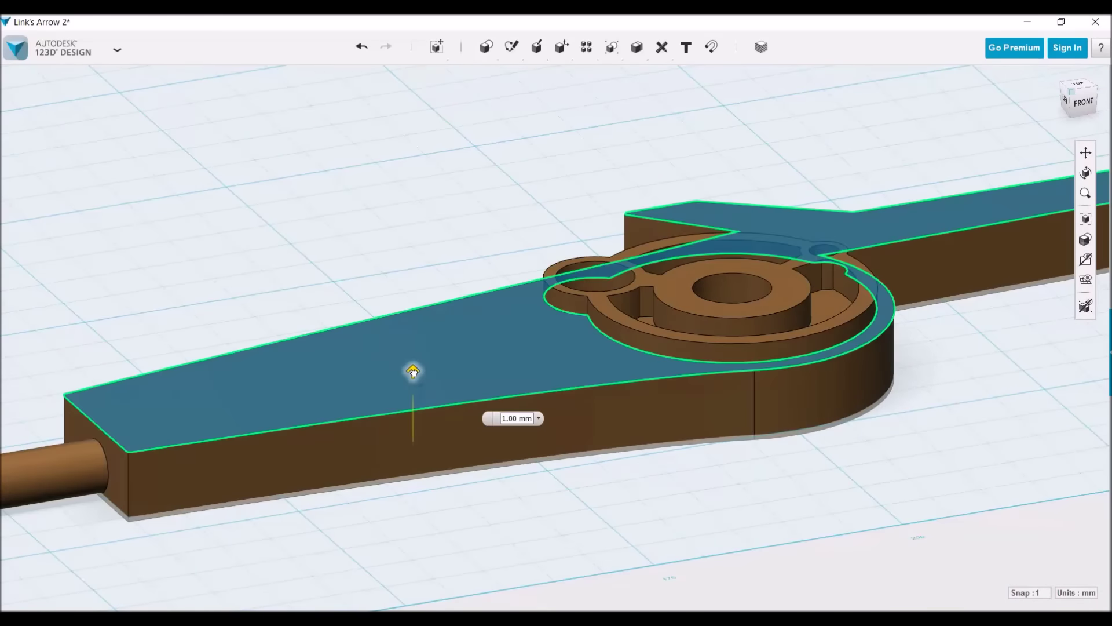
{"action": "double_click", "coordinate": [410, 372]}
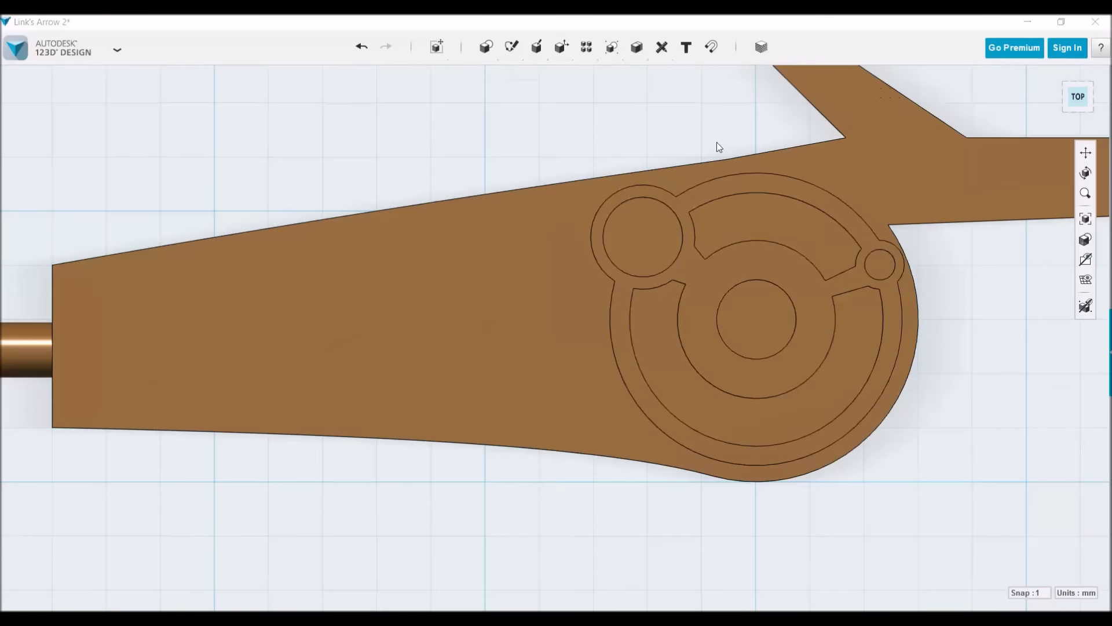
{"action": "left_click", "coordinate": [470, 325]}
Extrude the upper-left, centre and small right circle profiles 1 mm.
{"action": "left_click", "coordinate": [637, 241]}
{"action": "left_click", "coordinate": [757, 318]}
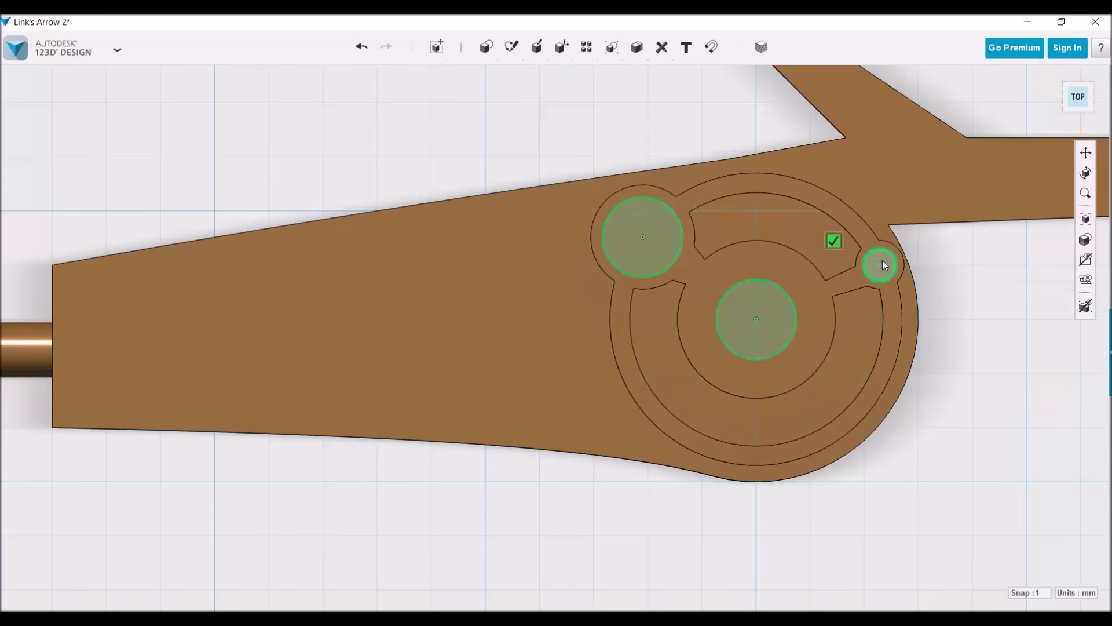
{"action": "left_click", "coordinate": [881, 264]}
{"action": "left_click", "coordinate": [880, 304]}
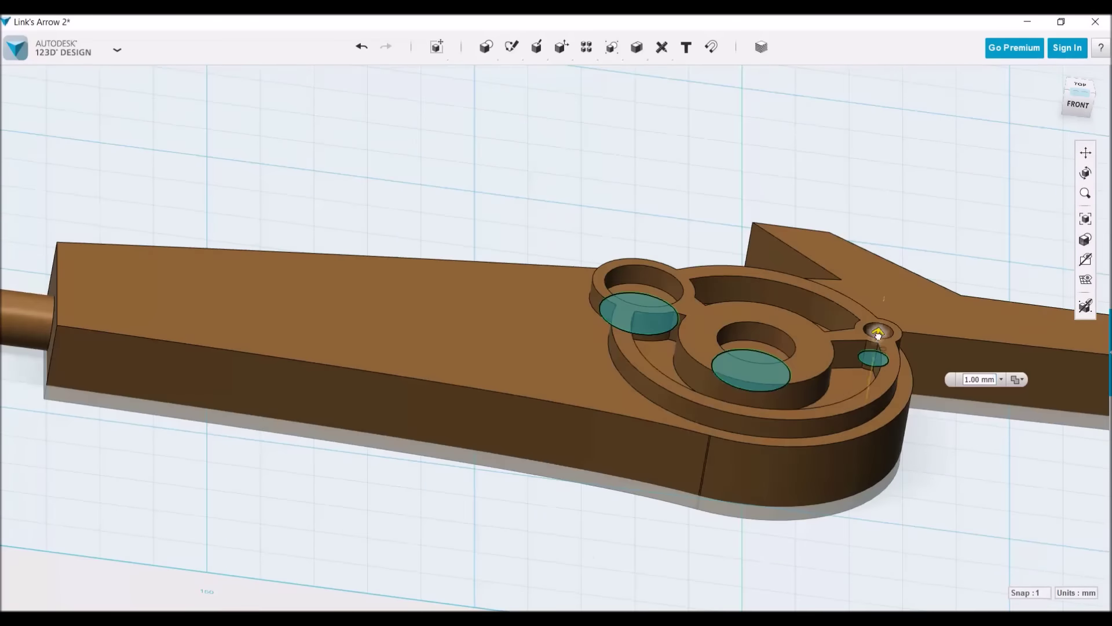
{"action": "left_click", "coordinate": [710, 183]}
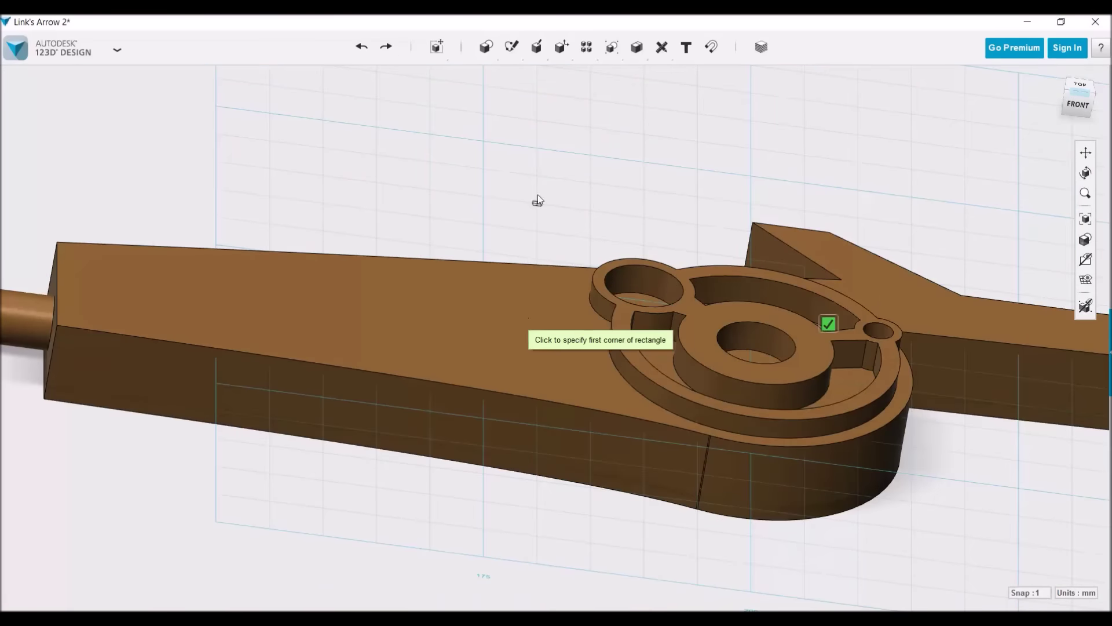
Sketch a rectangle over the emblem, then extrude the three circles into raised discs.
{"action": "left_click", "coordinate": [531, 160]}
{"action": "left_click", "coordinate": [1079, 87]}
{"action": "mouse_move", "coordinate": [586, 47]}
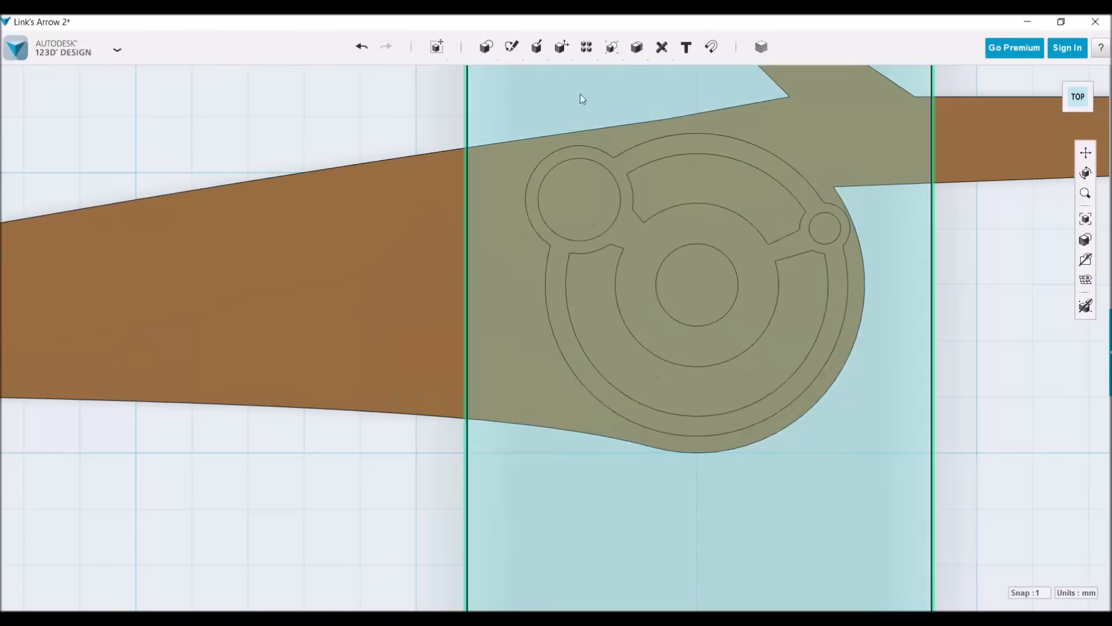
{"action": "left_click", "coordinate": [565, 74]}
{"action": "left_click", "coordinate": [566, 192]}
{"action": "left_click", "coordinate": [697, 284]}
{"action": "left_click", "coordinate": [824, 227]}
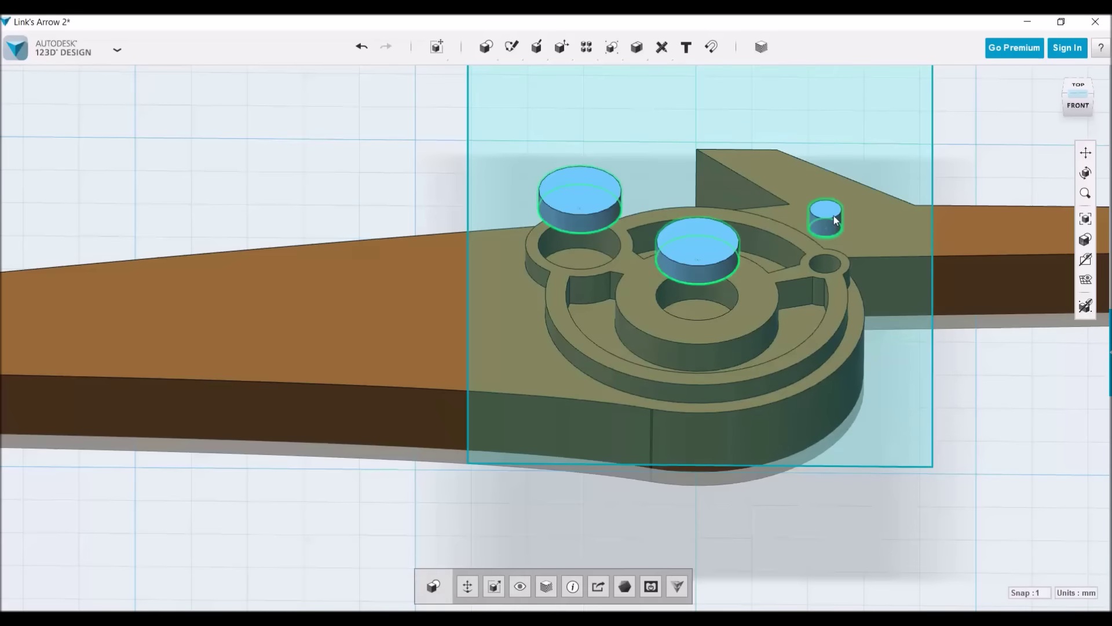
{"action": "left_click", "coordinate": [696, 396]}
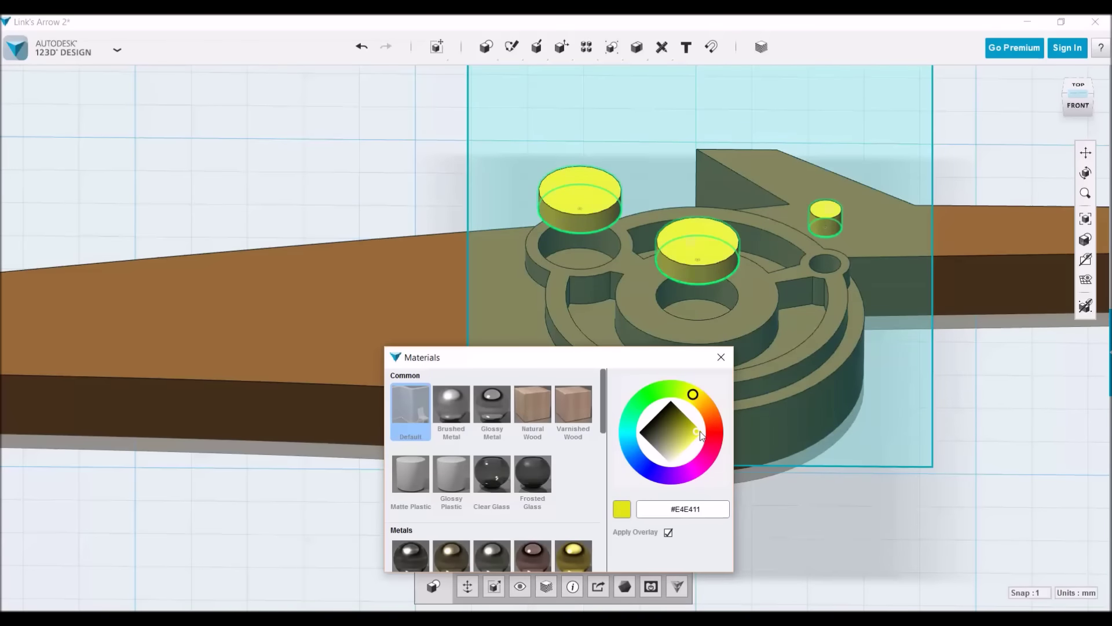
Colour the three raised discs yellow and orbit to look down on the arrowhead.
{"action": "left_click_drag", "start_coordinate": [699, 433], "coordinate": [695, 393]}
{"action": "left_click", "coordinate": [706, 389]}
{"action": "left_click", "coordinate": [712, 230]}
{"action": "mouse_move", "coordinate": [713, 230]}
{"action": "right_mouse_down"}
{"action": "mouse_move", "coordinate": [641, 192]}
{"action": "mouse_move", "coordinate": [578, 227]}
{"action": "mouse_move", "coordinate": [701, 239]}
{"action": "mouse_move", "coordinate": [892, 393]}
{"action": "right_mouse_up"}
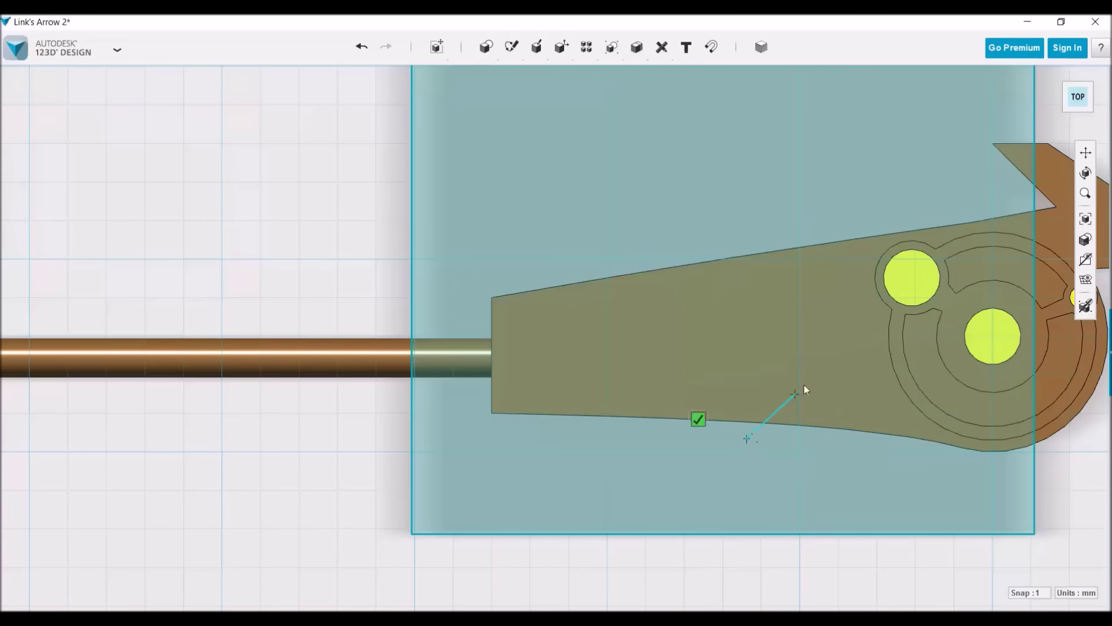
Finish the spline on the arrowhead's neck and reshape it into a hook.
{"action": "left_click", "coordinate": [819, 482]}
{"action": "left_click_drag", "start_coordinate": [911, 355], "coordinate": [904, 320]}
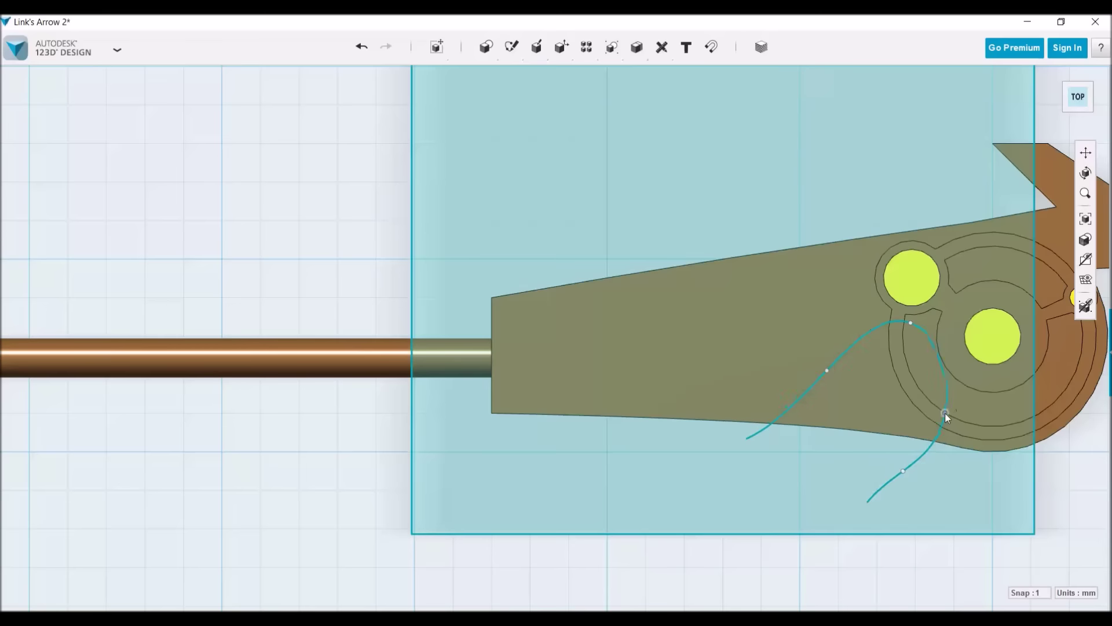
{"action": "left_click_drag", "start_coordinate": [827, 371], "coordinate": [800, 387]}
{"action": "left_click_drag", "start_coordinate": [903, 471], "coordinate": [888, 468]}
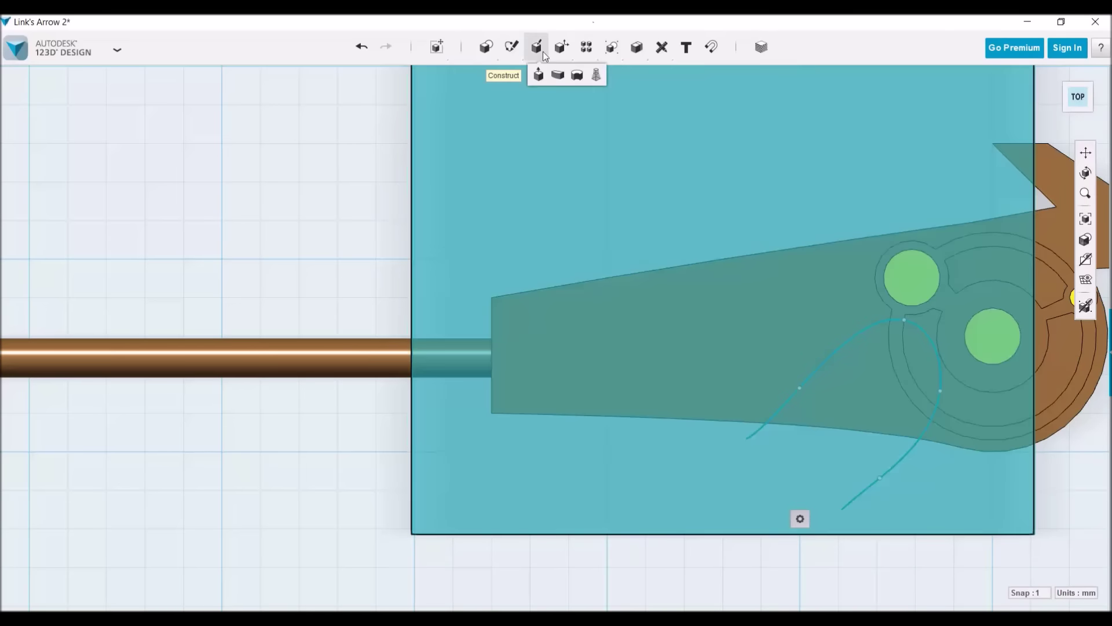
Offset the hooked curve twice to add parallel swooping curves.
{"action": "left_click", "coordinate": [538, 72]}
{"action": "left_click", "coordinate": [840, 356]}
{"action": "left_click", "coordinate": [844, 383]}
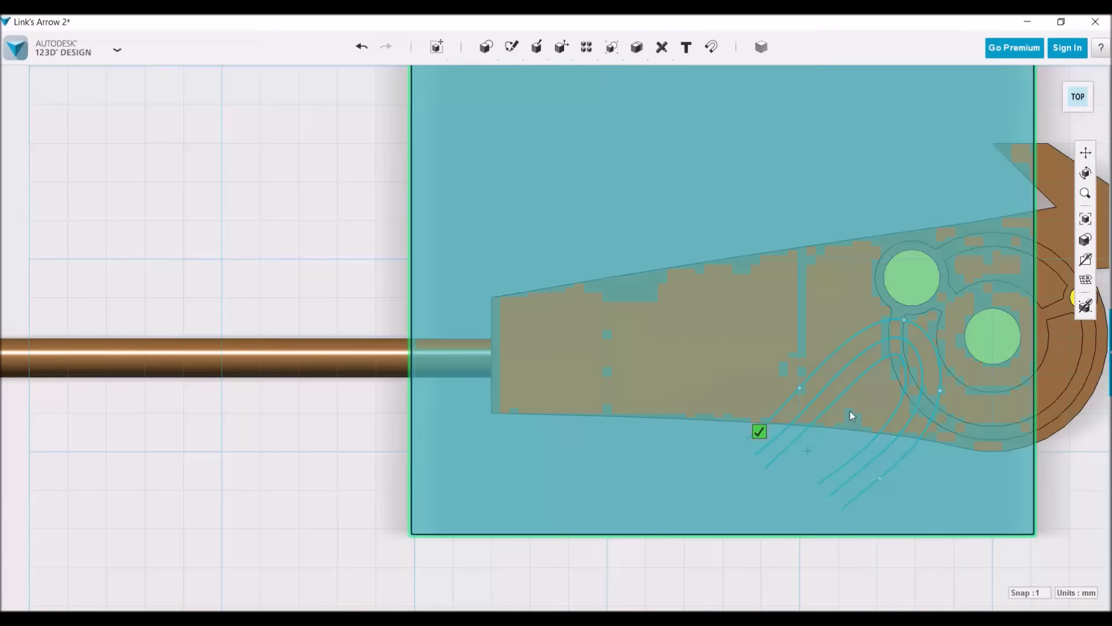
{"action": "scroll", "coordinate": [902, 384], "scroll_direction": "up", "scroll_amount": 3}
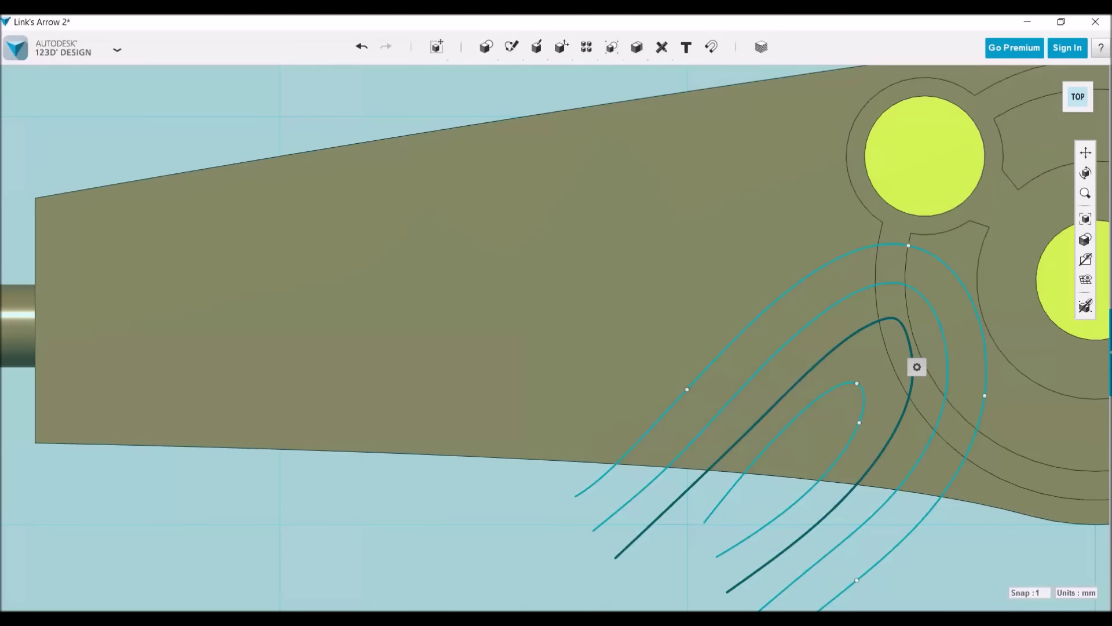
{"action": "scroll", "coordinate": [837, 454], "scroll_direction": "down", "scroll_amount": 3}
{"action": "left_click", "coordinate": [762, 81]}
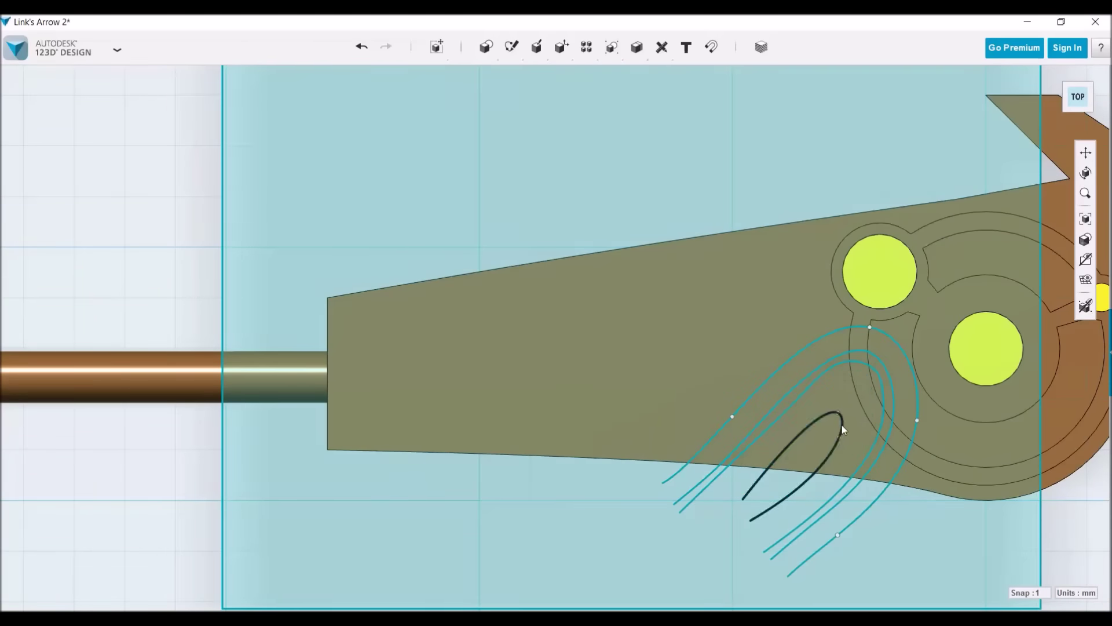
{"action": "left_click", "coordinate": [842, 426]}
{"action": "left_click", "coordinate": [849, 395]}
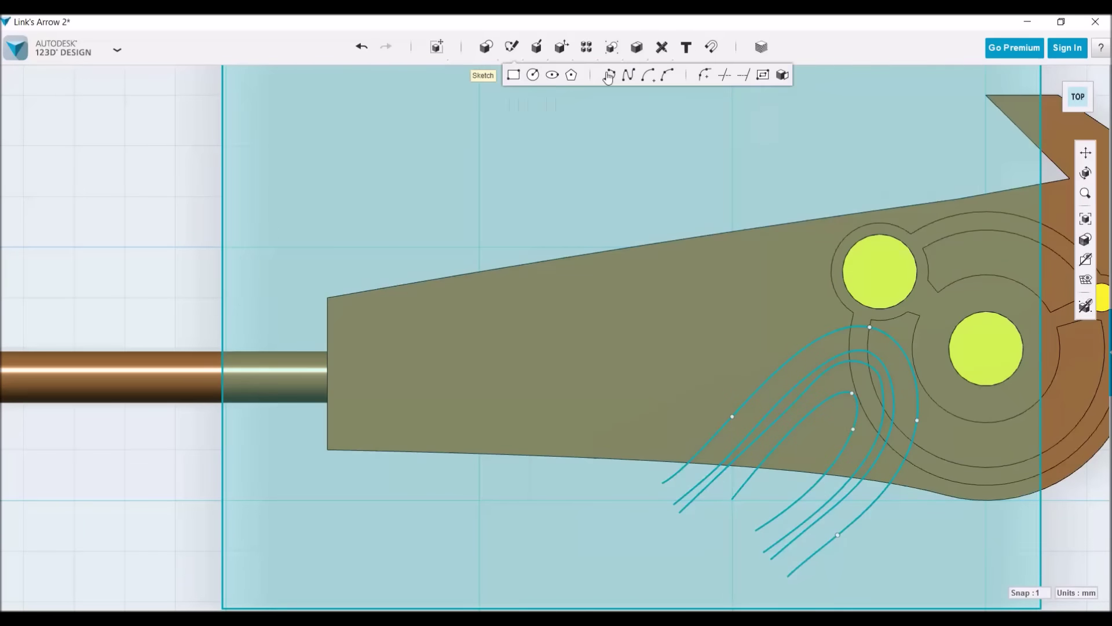
Close the ends of the large swirl curves with a polyline.
{"action": "left_click", "coordinate": [607, 74]}
{"action": "left_click", "coordinate": [664, 483]}
{"action": "left_click", "coordinate": [679, 510]}
{"action": "left_click", "coordinate": [732, 498]}
{"action": "left_click", "coordinate": [758, 529]}
{"action": "left_click", "coordinate": [764, 550]}
{"action": "left_click", "coordinate": [788, 575]}
Draw a small spline near the arrowhead's top edge for the second swirl.
{"action": "left_click", "coordinate": [679, 207]}
{"action": "left_click", "coordinate": [748, 284]}
{"action": "left_click", "coordinate": [815, 280]}
{"action": "left_click", "coordinate": [819, 226]}
{"action": "left_click", "coordinate": [780, 158]}
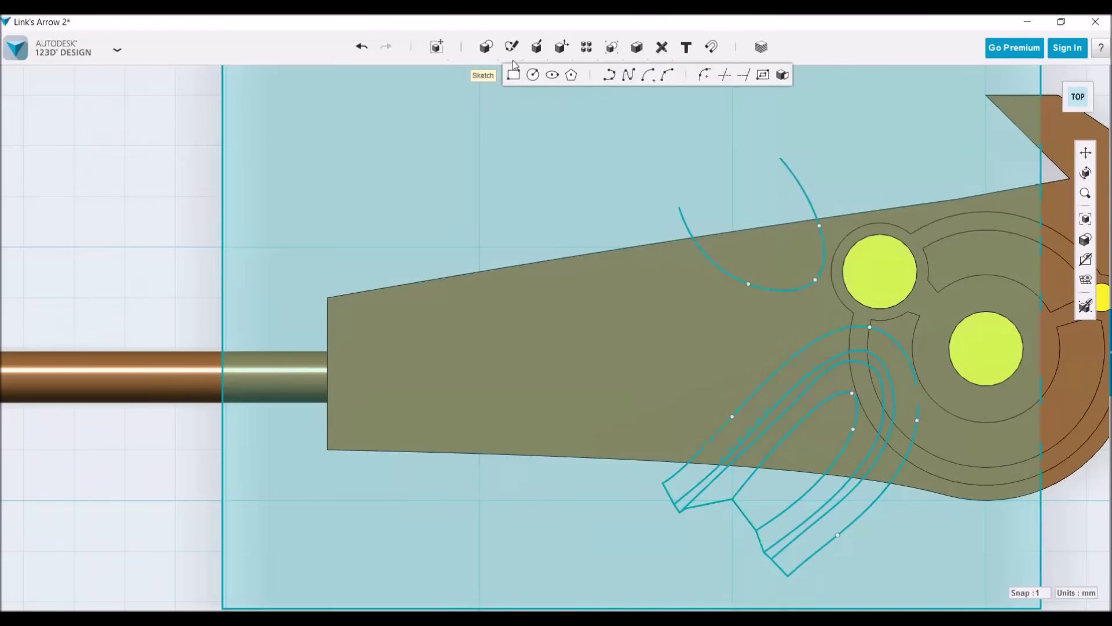
{"action": "left_click", "coordinate": [512, 61]}
{"action": "left_click", "coordinate": [724, 200]}
{"action": "key", "text": "Return"}
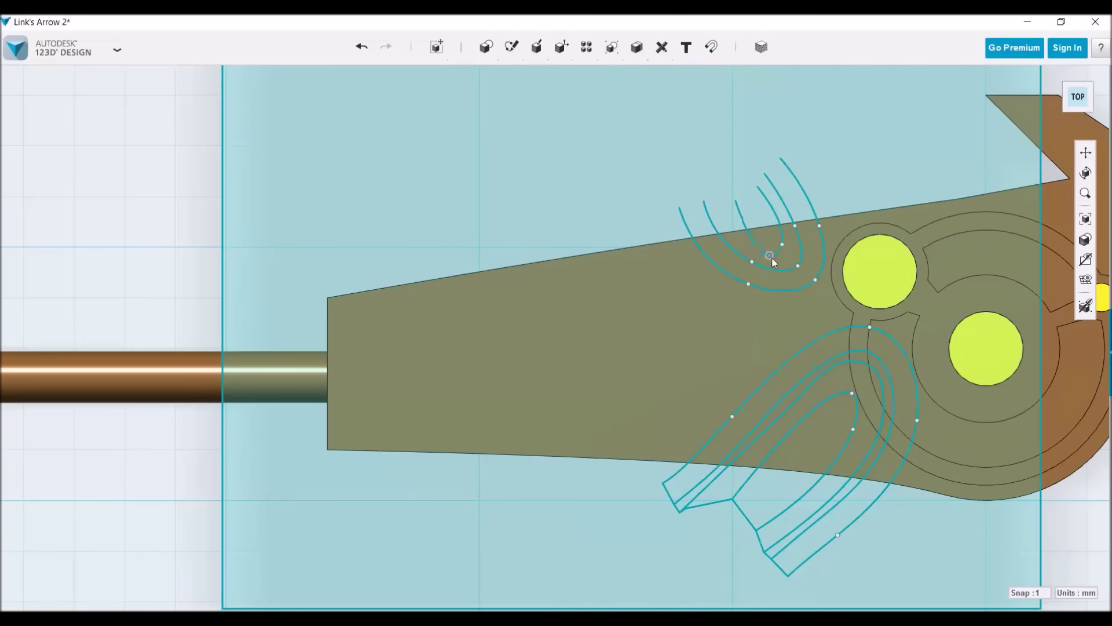
Close the small swirl's curve ends with a polyline.
{"action": "left_click", "coordinate": [772, 262]}
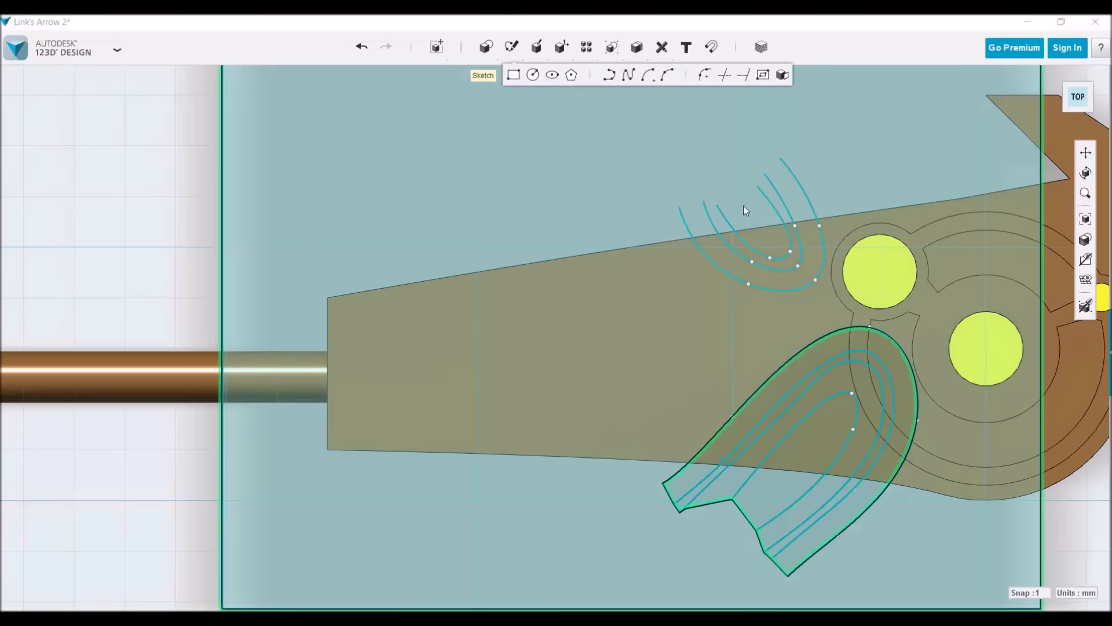
{"action": "left_click", "coordinate": [742, 205]}
{"action": "key", "text": "Escape"}
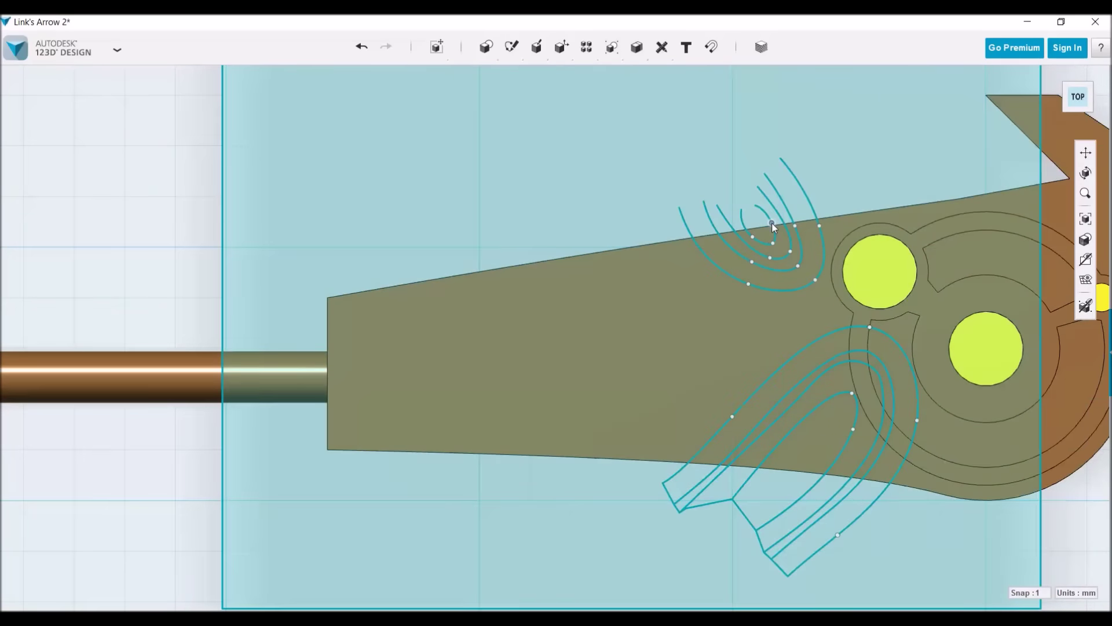
{"action": "left_click", "coordinate": [661, 185]}
{"action": "scroll", "coordinate": [731, 213], "scroll_direction": "up", "scroll_amount": 3}
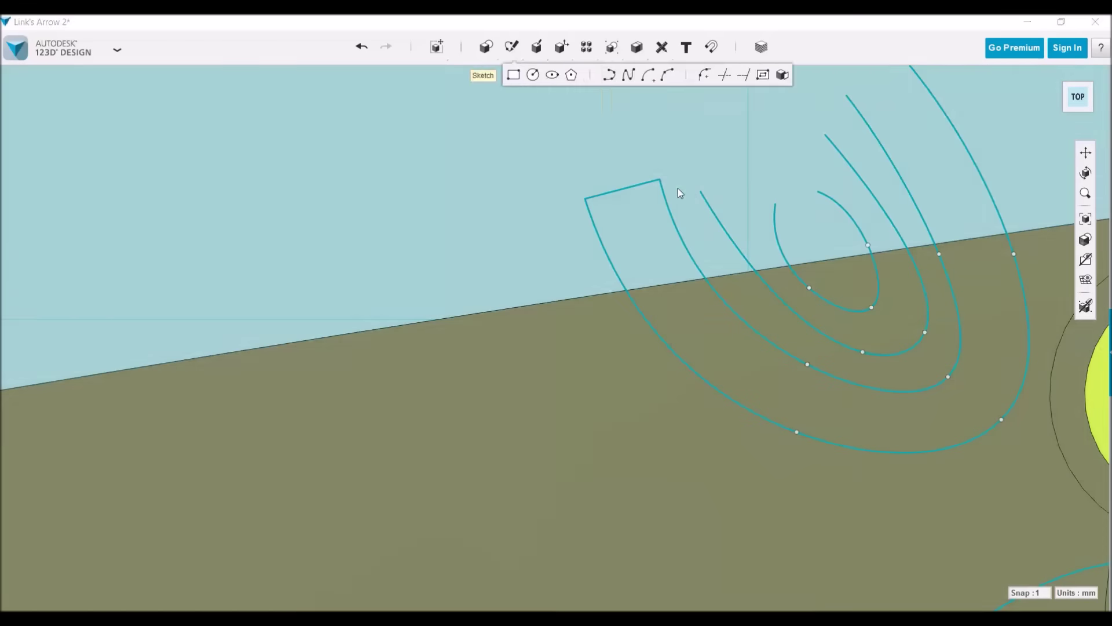
{"action": "left_click", "coordinate": [701, 192]}
{"action": "left_click", "coordinate": [819, 196]}
{"action": "left_click", "coordinate": [842, 99]}
{"action": "scroll", "coordinate": [842, 99], "scroll_direction": "down", "scroll_amount": 3}
{"action": "left_click", "coordinate": [879, 79]}
{"action": "scroll", "coordinate": [440, 179], "scroll_direction": "down", "scroll_amount": 1}
{"action": "scroll", "coordinate": [807, 422], "scroll_direction": "down", "scroll_amount": 4}
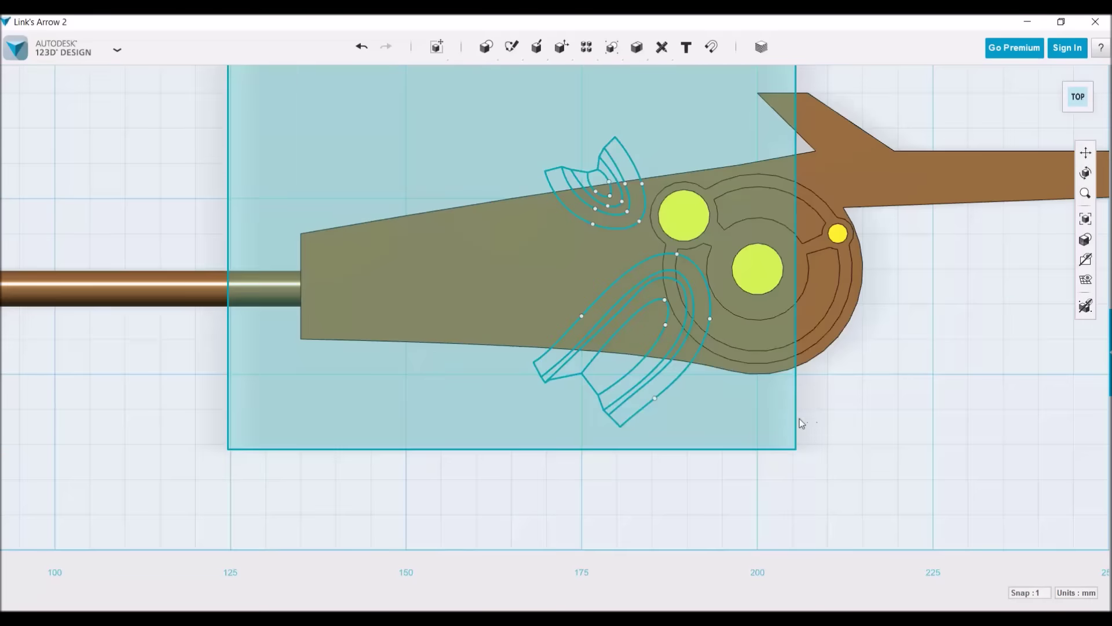
{"action": "scroll", "coordinate": [435, 144], "scroll_direction": "up", "scroll_amount": 3}
Extrude the large and small swirl profiles as added material.
{"action": "left_click", "coordinate": [544, 87]}
{"action": "left_click", "coordinate": [510, 237]}
{"action": "left_click", "coordinate": [550, 388]}
{"action": "right_click_drag", "start_coordinate": [551, 387], "coordinate": [471, 371]}
{"action": "left_click_drag", "start_coordinate": [470, 372], "coordinate": [467, 488]}
{"action": "left_click", "coordinate": [618, 500]}
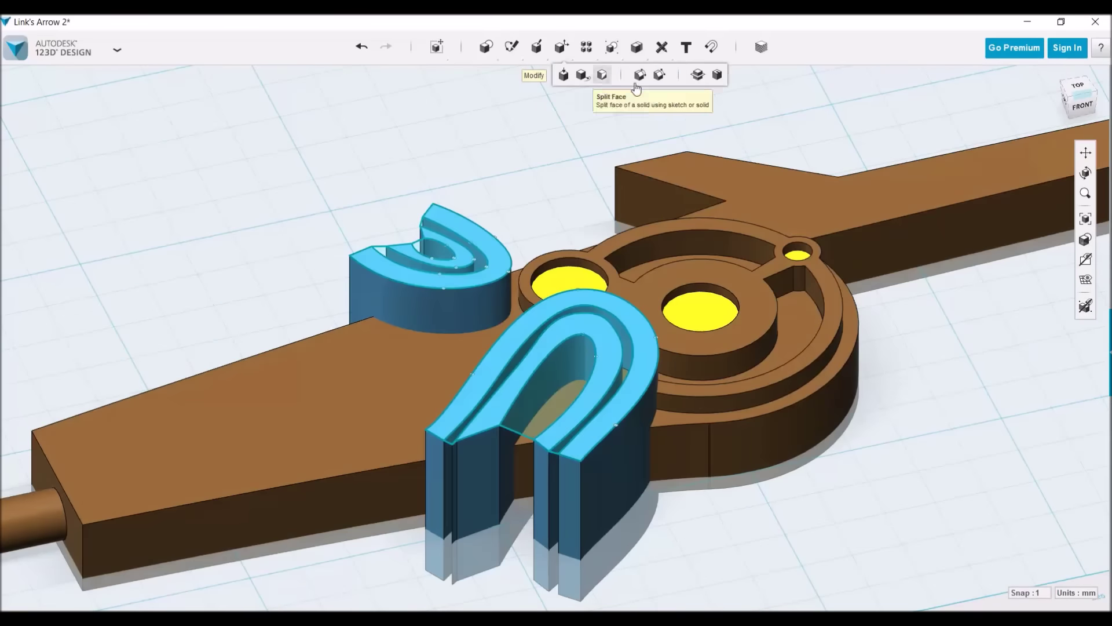
Press Pull the swirl tops upward by a few millimetres.
{"action": "left_click", "coordinate": [698, 75]}
{"action": "left_click", "coordinate": [465, 415]}
{"action": "right_click_drag", "start_coordinate": [465, 415], "coordinate": [427, 194]}
{"action": "left_click", "coordinate": [563, 74]}
{"action": "left_click", "coordinate": [684, 258]}
{"action": "left_click", "coordinate": [723, 358]}
{"action": "left_click_drag", "start_coordinate": [759, 359], "coordinate": [758, 348]}
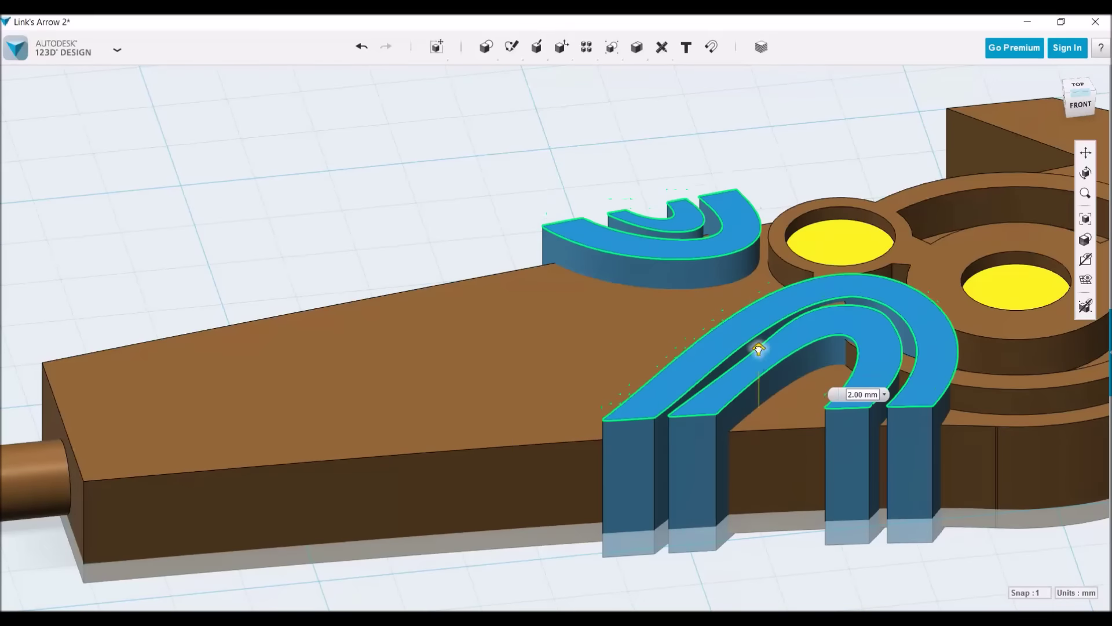
Inspect the U and C swirl faces from below, then select the arrowhead body.
{"action": "right_click_drag", "start_coordinate": [758, 349], "coordinate": [718, 235]}
{"action": "left_click", "coordinate": [718, 236]}
{"action": "left_click", "coordinate": [683, 514]}
{"action": "left_click", "coordinate": [493, 472]}
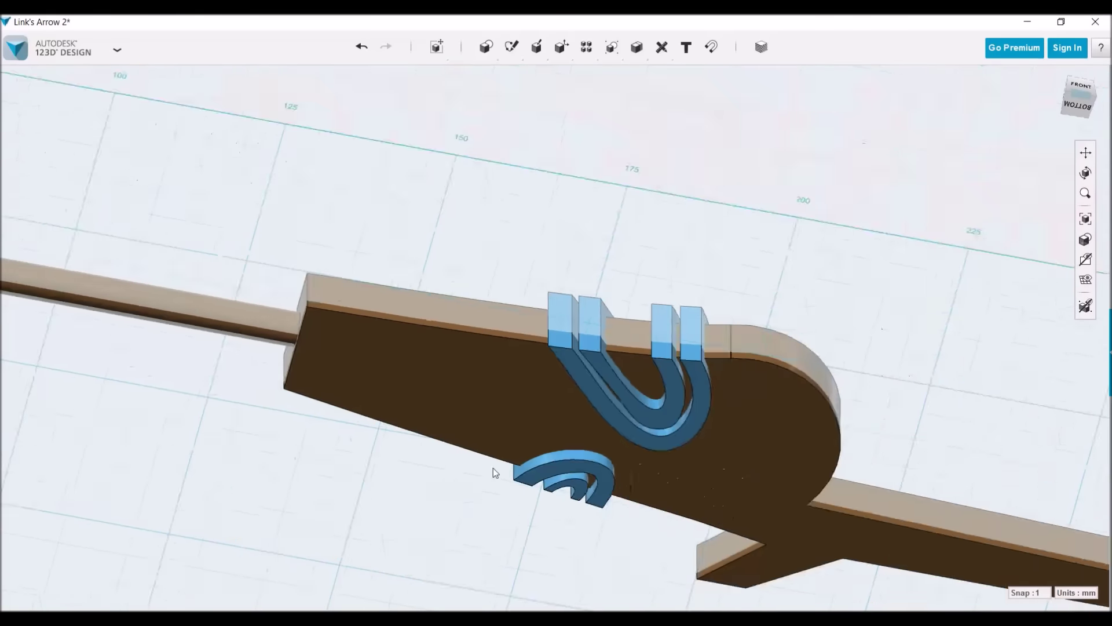
{"action": "right_click_drag", "start_coordinate": [493, 472], "coordinate": [599, 324]}
{"action": "left_click", "coordinate": [598, 324]}
{"action": "right_click_drag", "start_coordinate": [599, 533], "coordinate": [571, 294]}
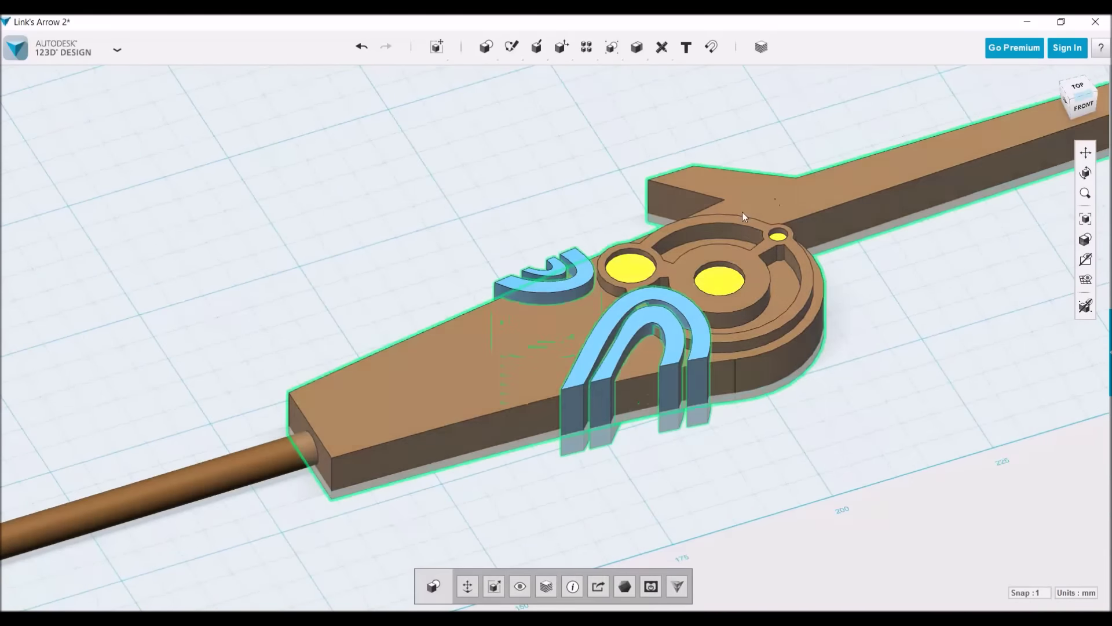
Apply a warm-tinted Brass material to the arrowhead body.
{"action": "left_click", "coordinate": [743, 216]}
{"action": "right_click_drag", "start_coordinate": [735, 220], "coordinate": [579, 348]}
{"action": "key", "text": "m"}
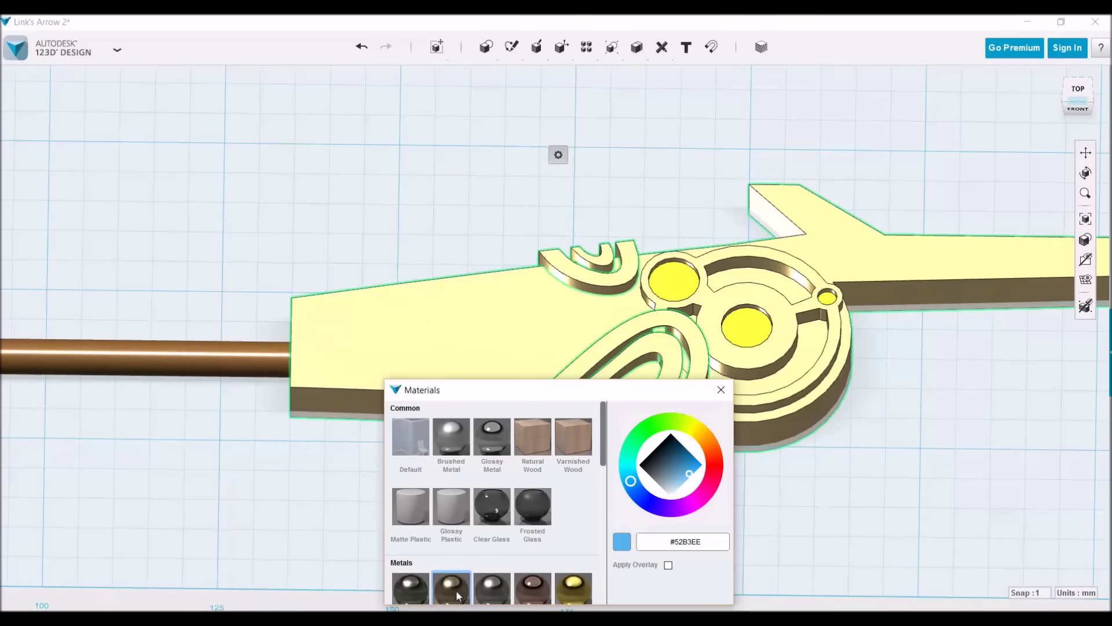
{"action": "left_click", "coordinate": [457, 595]}
{"action": "scroll", "coordinate": [464, 521], "scroll_direction": "down", "scroll_amount": 2}
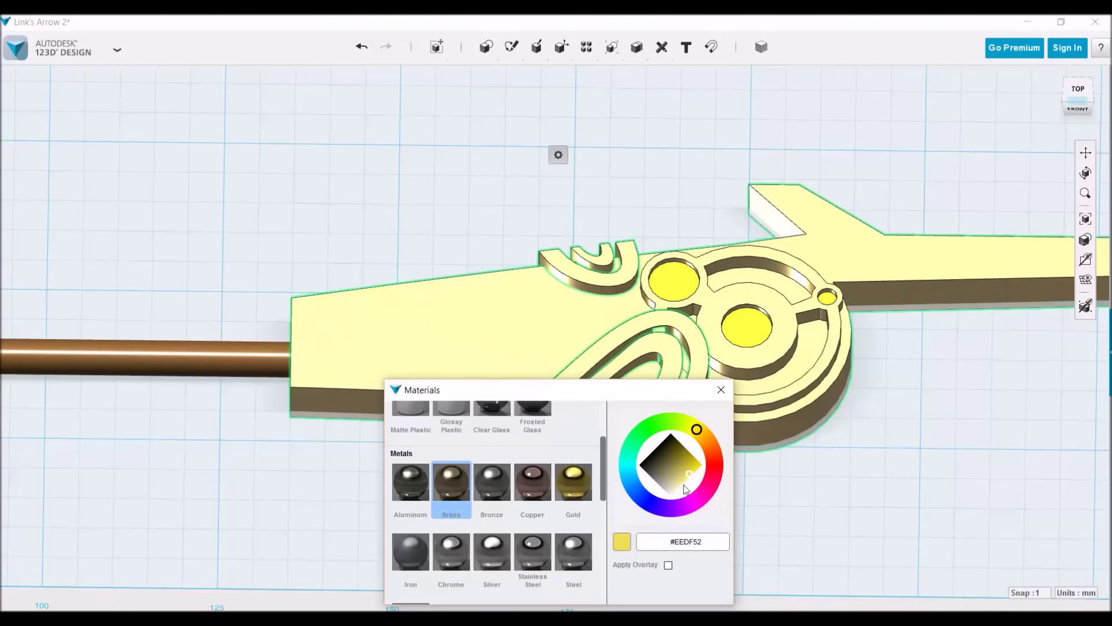
{"action": "scroll", "coordinate": [492, 492], "scroll_direction": "up", "scroll_amount": 3}
{"action": "left_click", "coordinate": [687, 456]}
{"action": "left_click", "coordinate": [721, 389]}
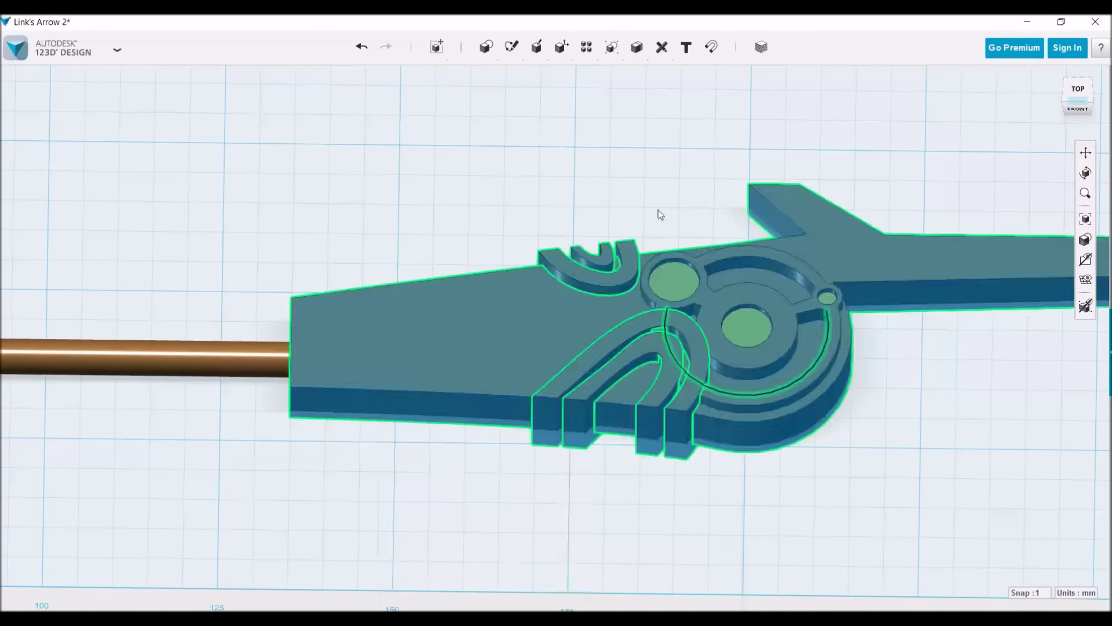
{"action": "left_click", "coordinate": [658, 214]}
{"action": "mouse_move", "coordinate": [536, 47]}
{"action": "right_click_drag", "start_coordinate": [618, 182], "coordinate": [590, 256]}
Start a Fillet and select the edge chain around the upper disc ring.
{"action": "left_click", "coordinate": [615, 75]}
{"action": "scroll", "coordinate": [687, 246], "scroll_direction": "up", "scroll_amount": 3}
{"action": "left_click", "coordinate": [688, 258]}
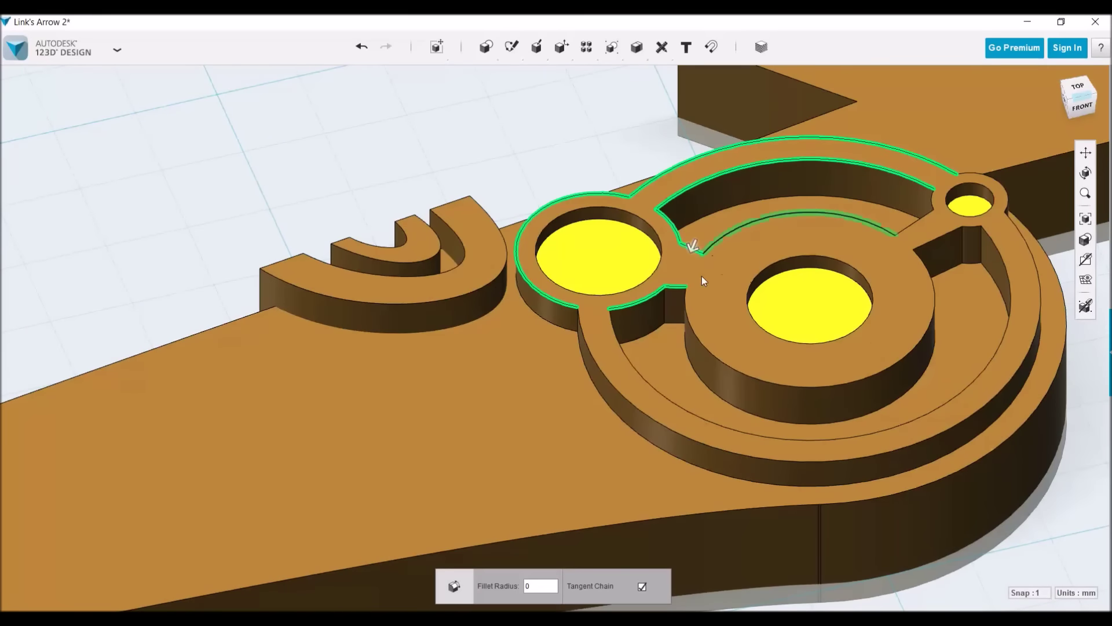